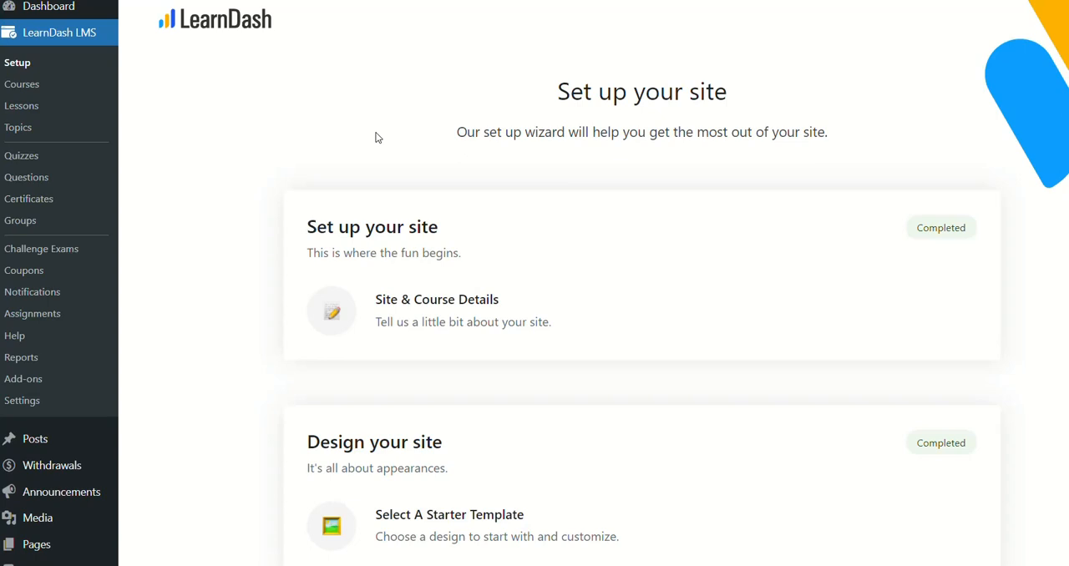
Step: Switch to the school website's login page and log in to the student account with its username and password
key("alt+Tab")
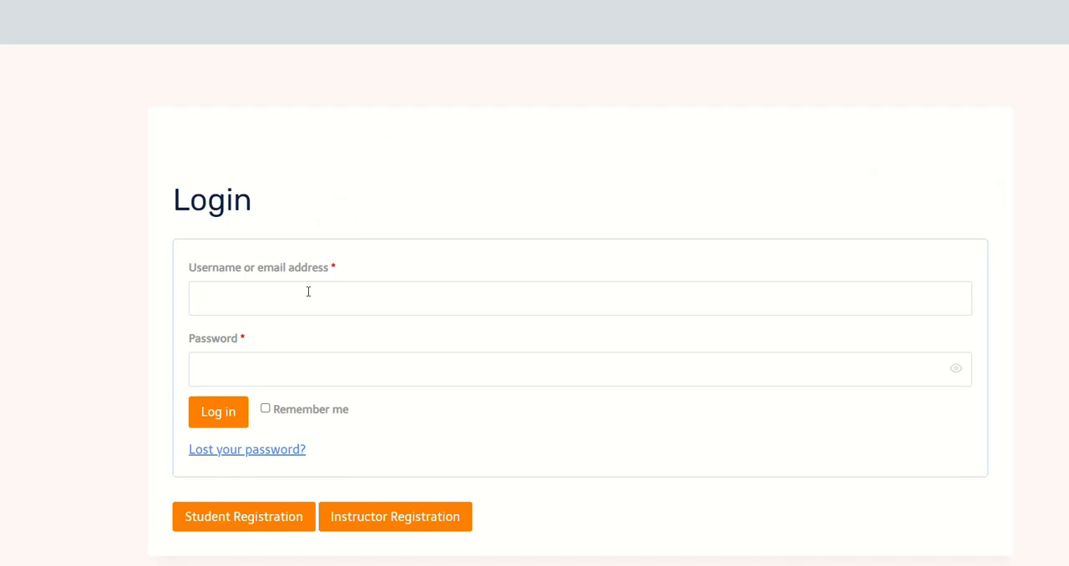
left_click(307, 291)
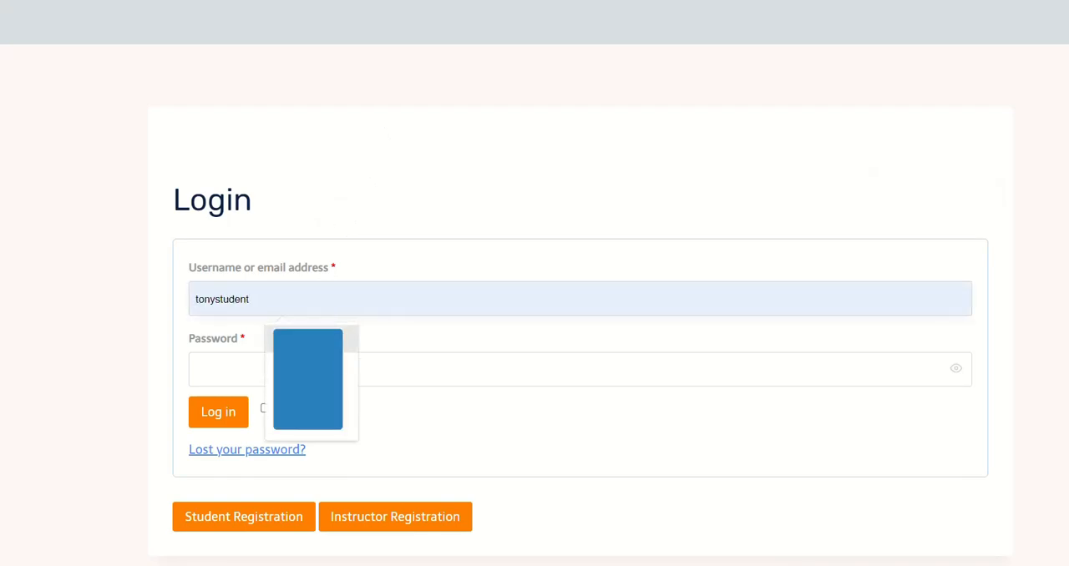
left_click(311, 338)
left_click(260, 375)
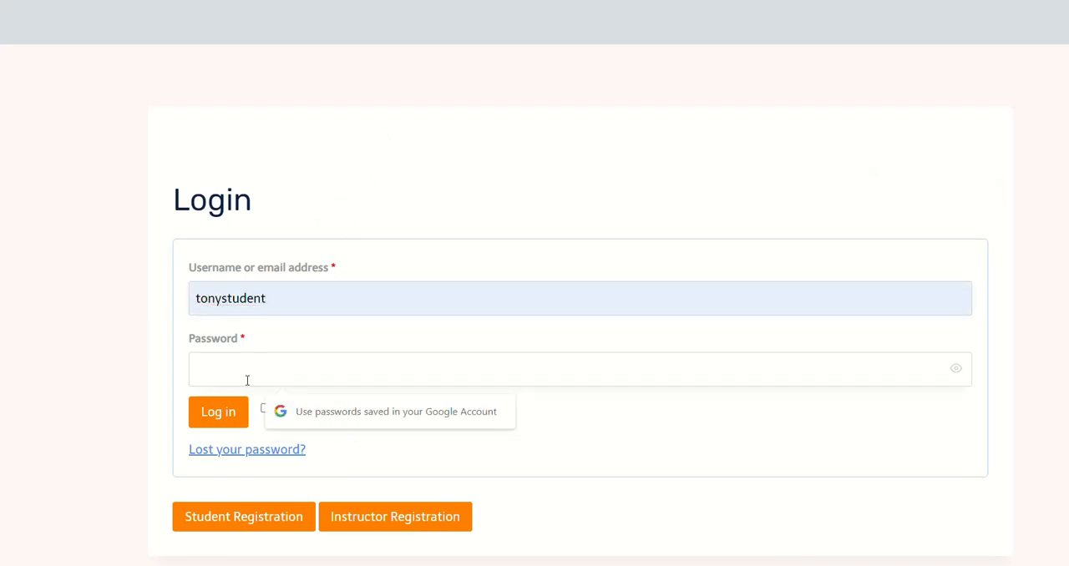
type("•")
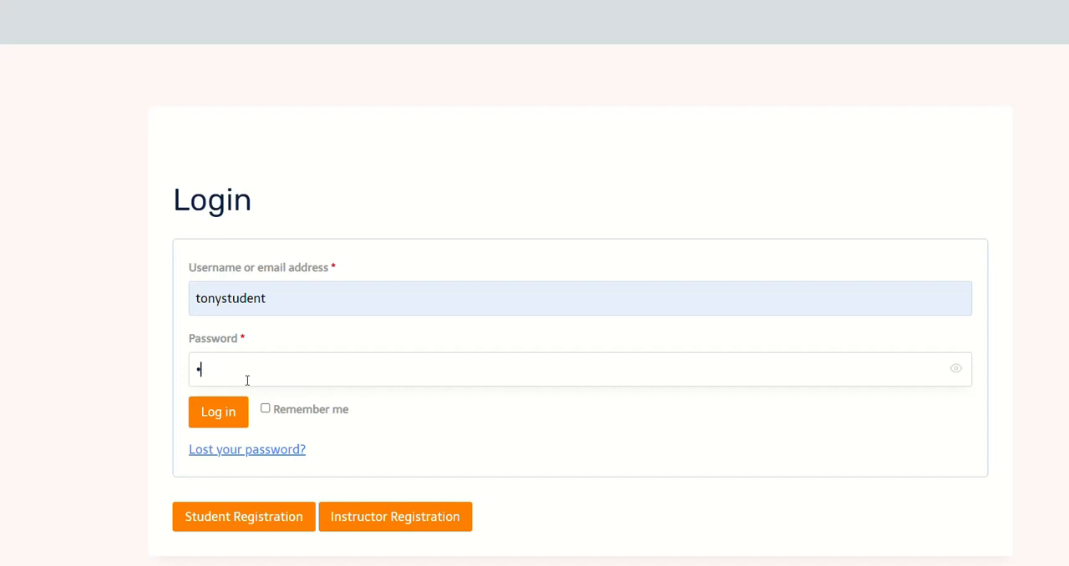
key("BackSpace")
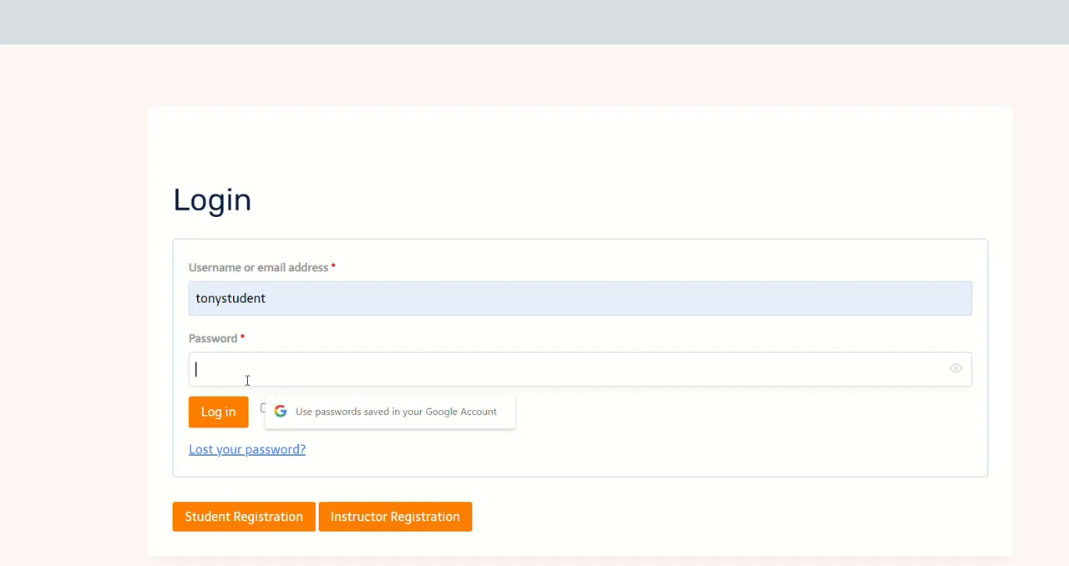
type("•••••••••")
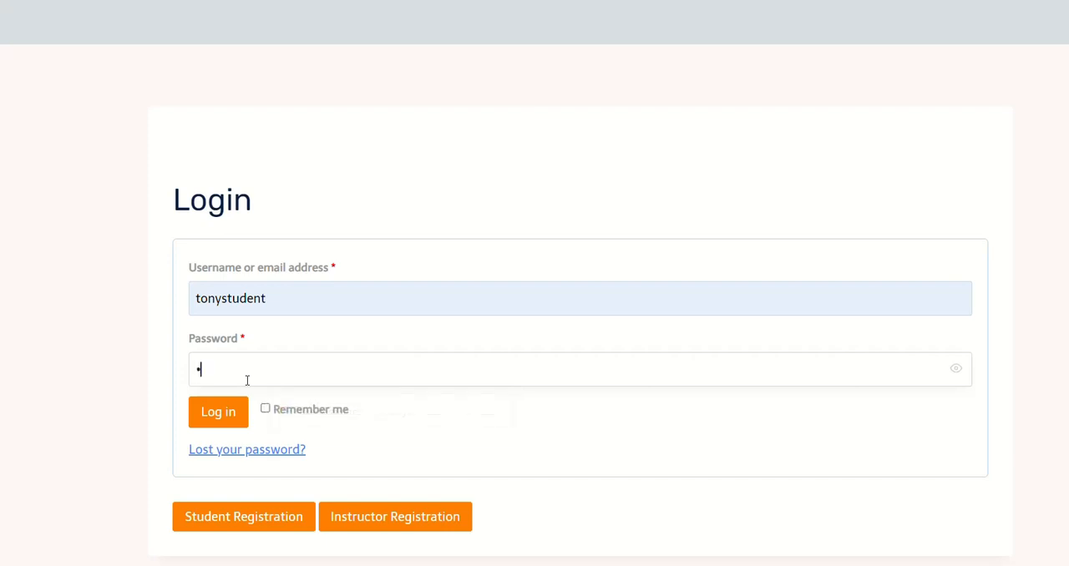
type("••••")
key("Return")
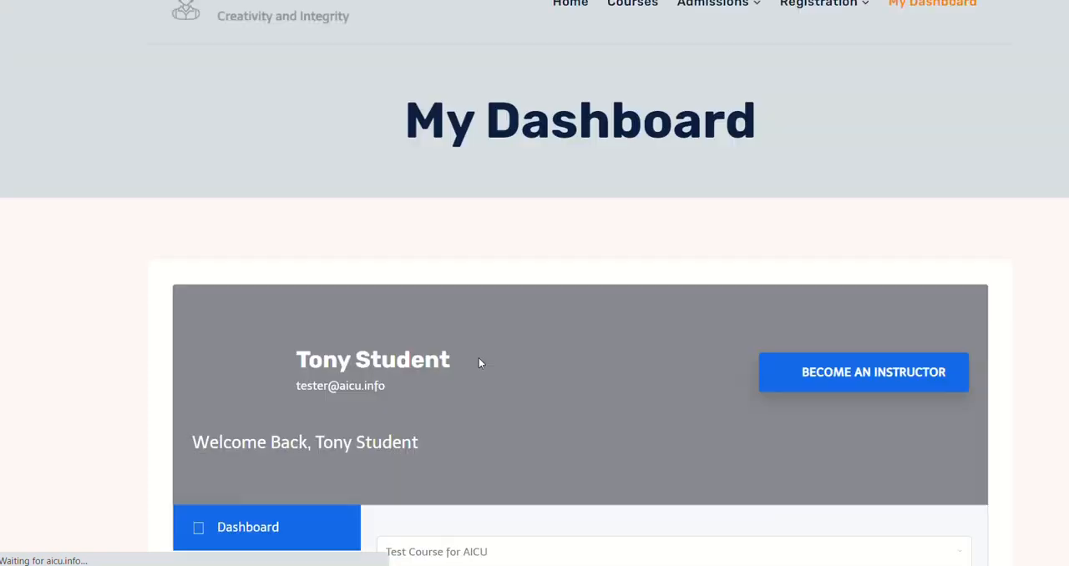
Step: Review the student dashboard and open Test Course for AICU from the course progress list to view its content
scroll(493, 175, "down", 1)
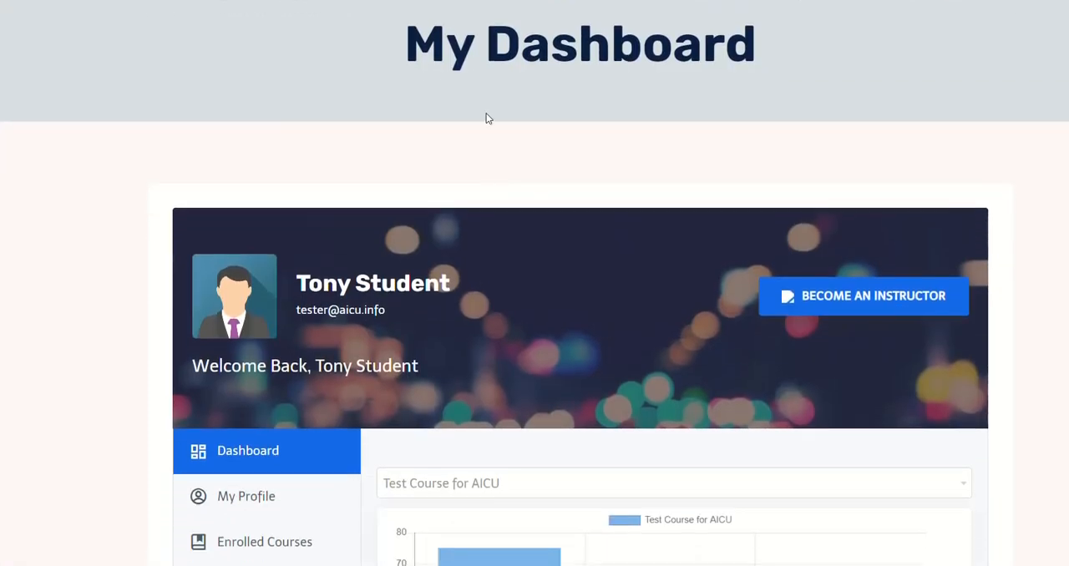
scroll(267, 226, "down", 5)
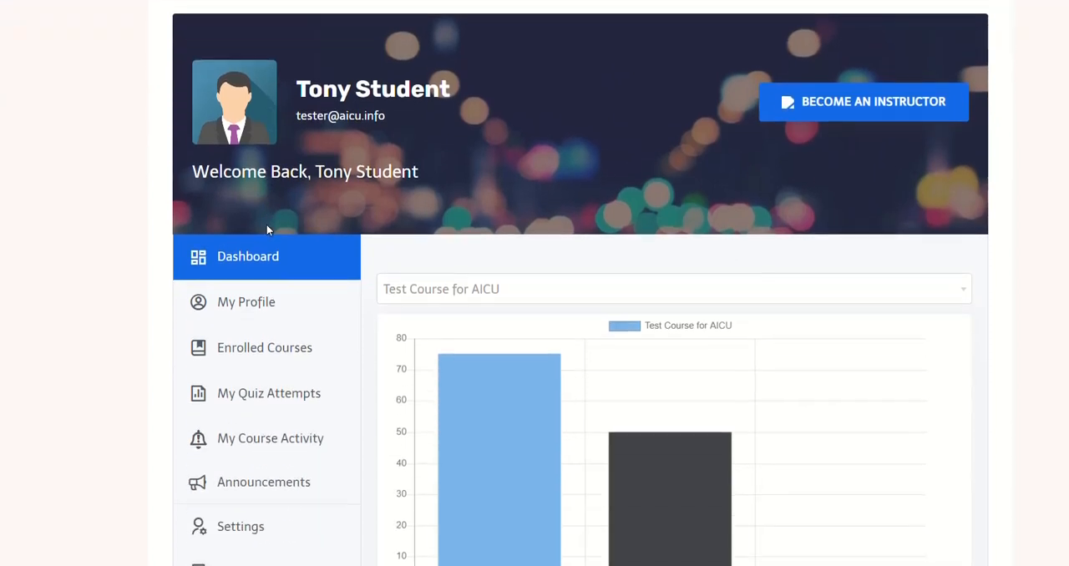
scroll(267, 230, "down", 1)
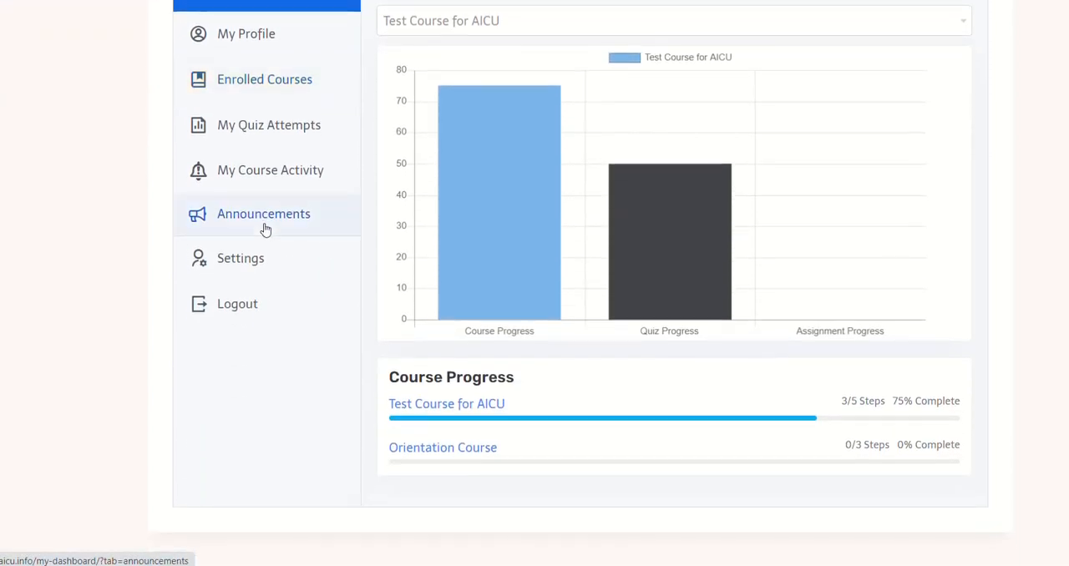
left_click(441, 399)
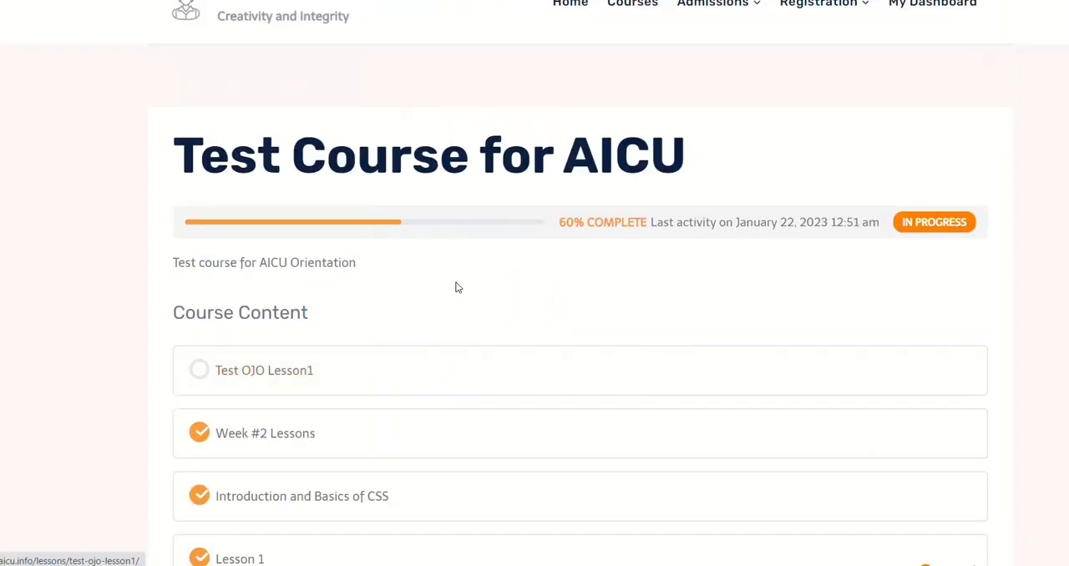
scroll(336, 264, "down", 3)
scroll(335, 258, "up", 1)
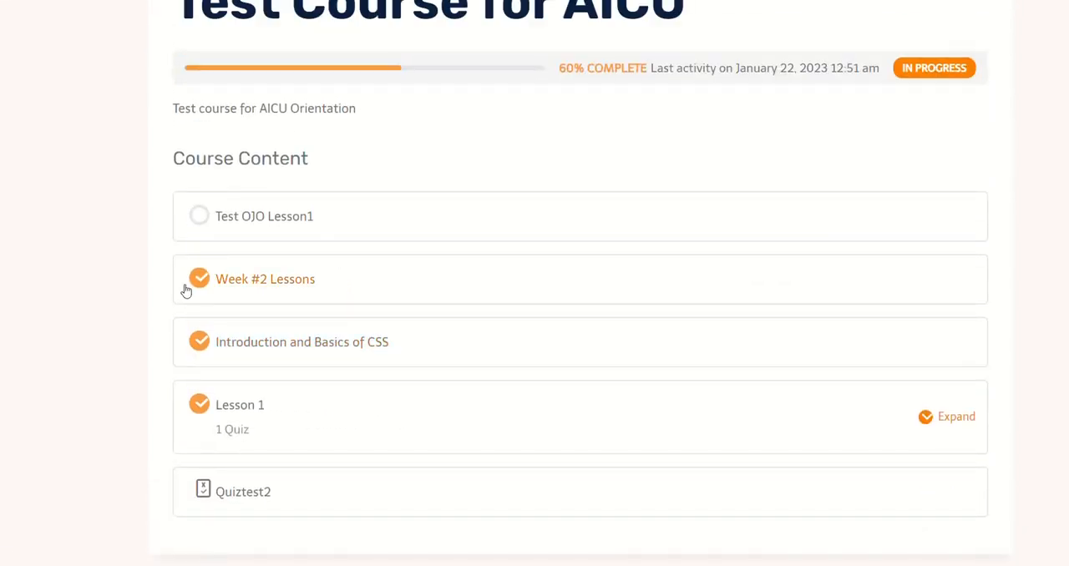
Step: View the Week #2 Lessons page as a student and return to the course overview
left_click(265, 285)
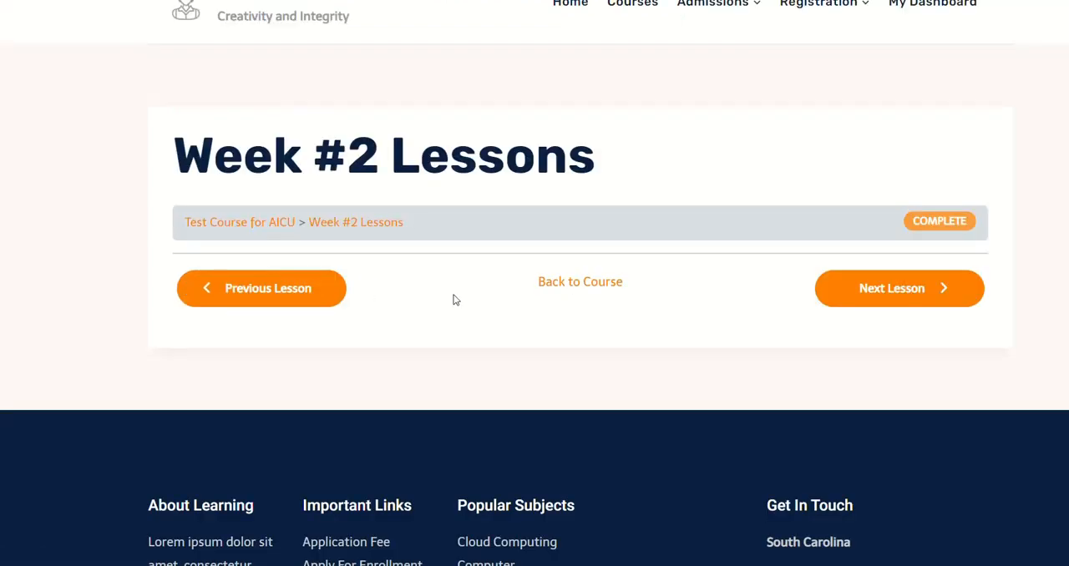
scroll(589, 240, "down", 1)
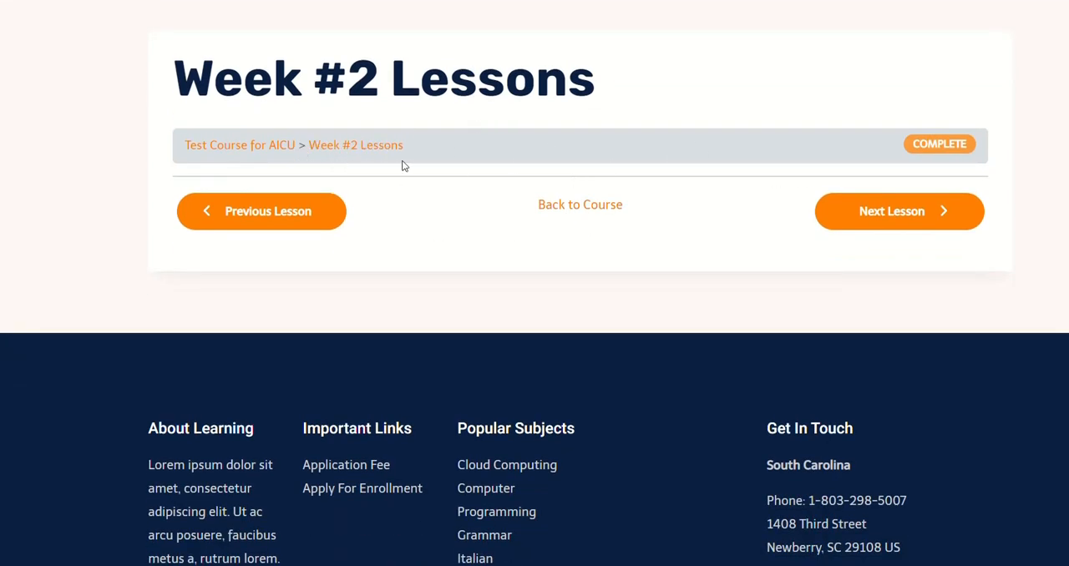
left_click(580, 209)
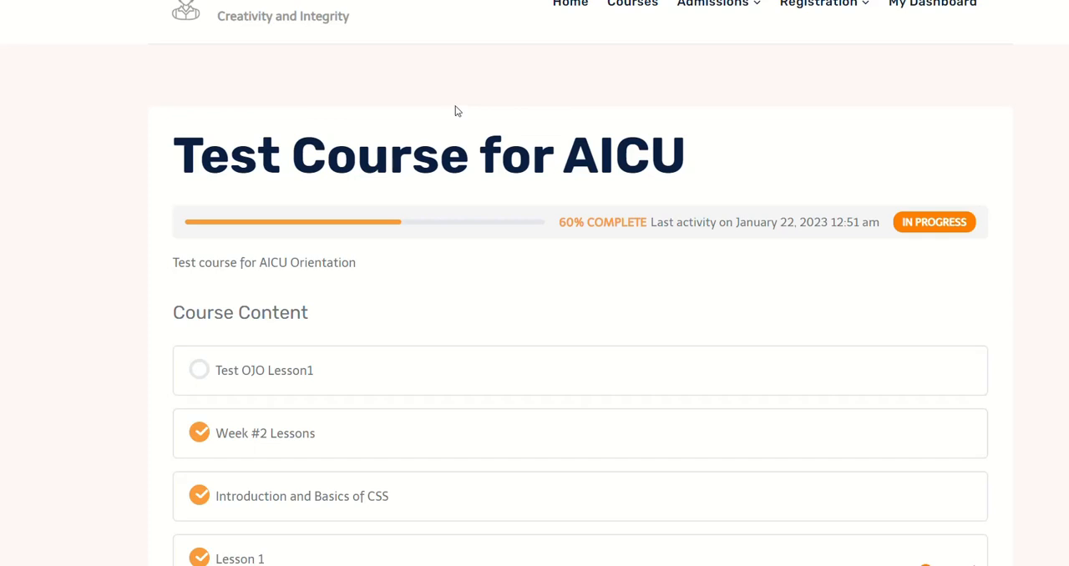
Step: Switch back to the LearnDash admin site and open Week #2 Lessons from the lessons list for editing
key("alt+Tab")
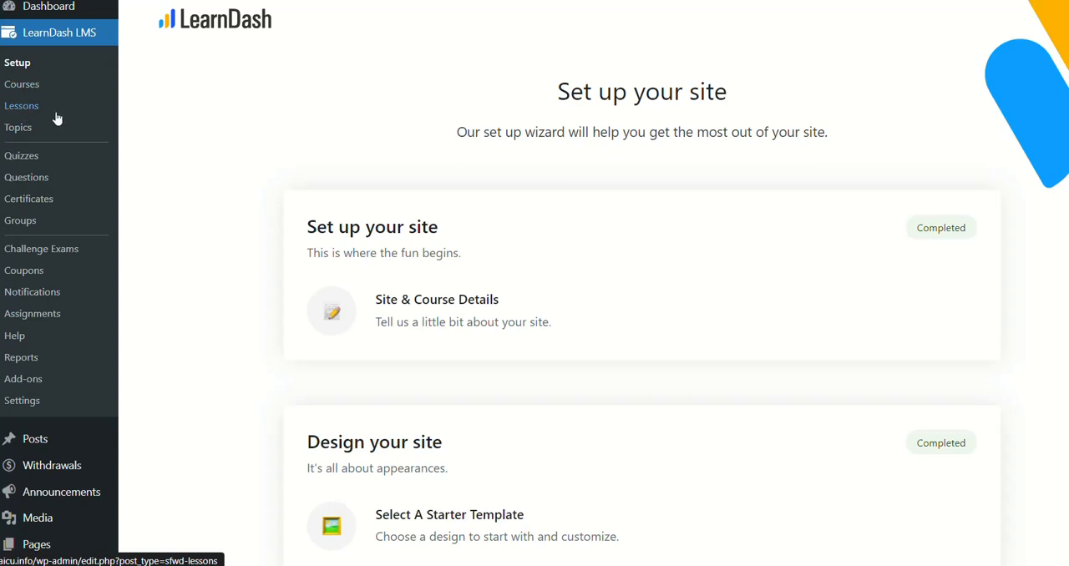
left_click(26, 114)
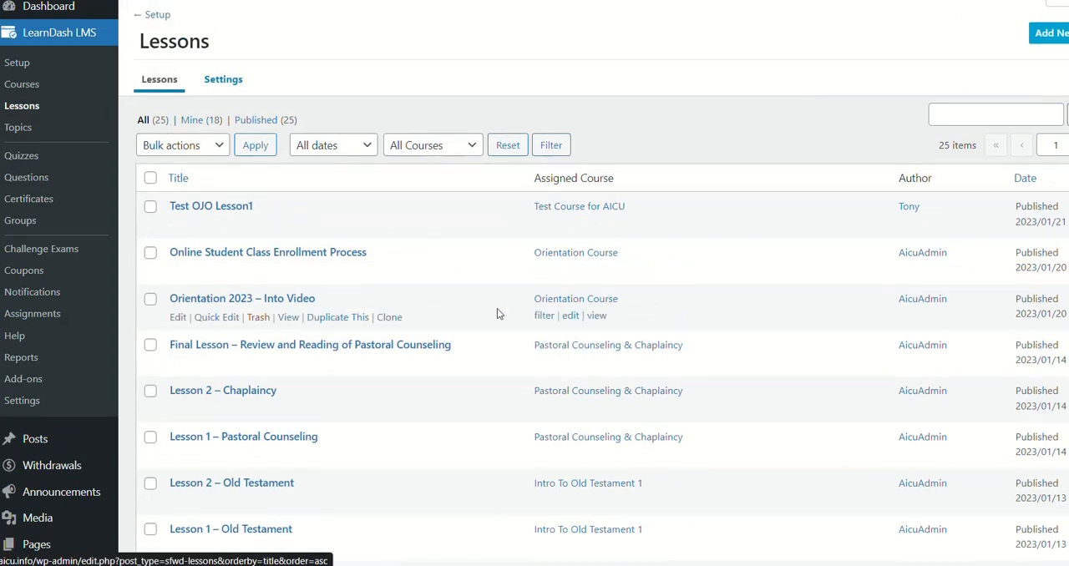
scroll(497, 308, "down", 5)
scroll(497, 314, "down", 3)
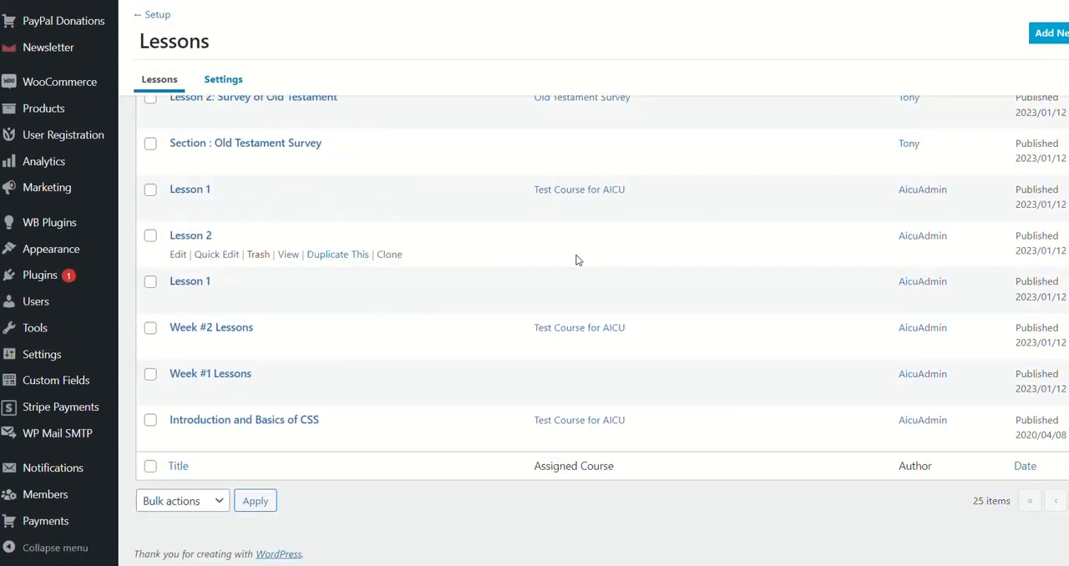
left_click(217, 331)
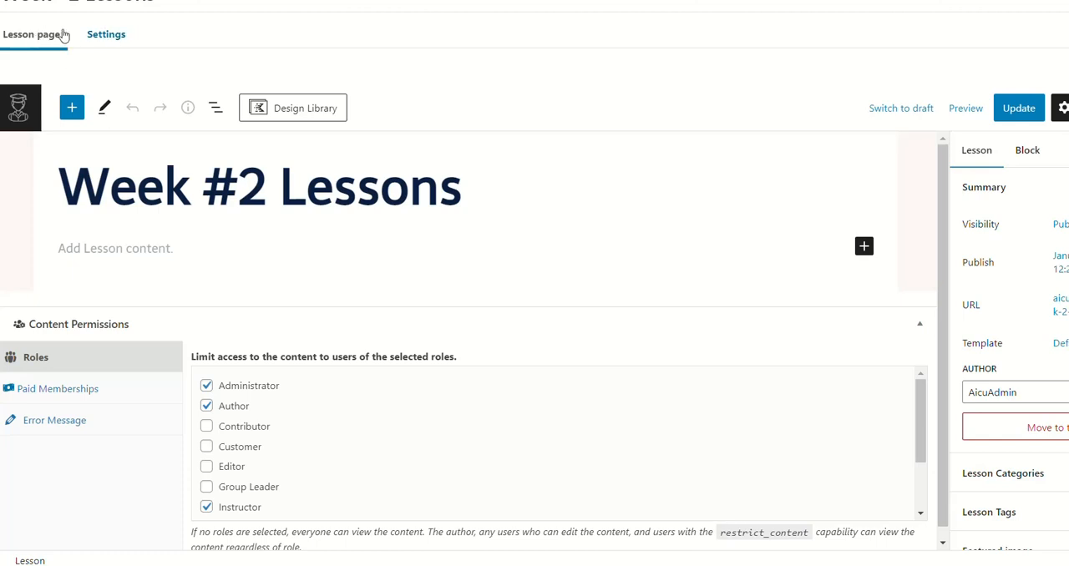
Step: Enable Assignment Uploads in the lesson's settings and show the explanation for File Extensions
left_click(115, 39)
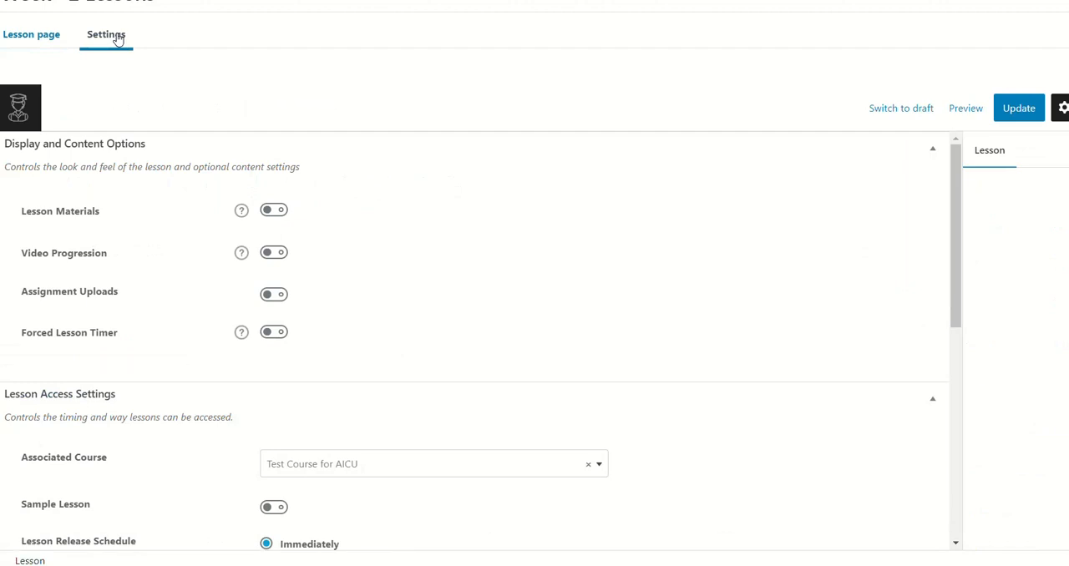
left_click(94, 253)
left_click(268, 297)
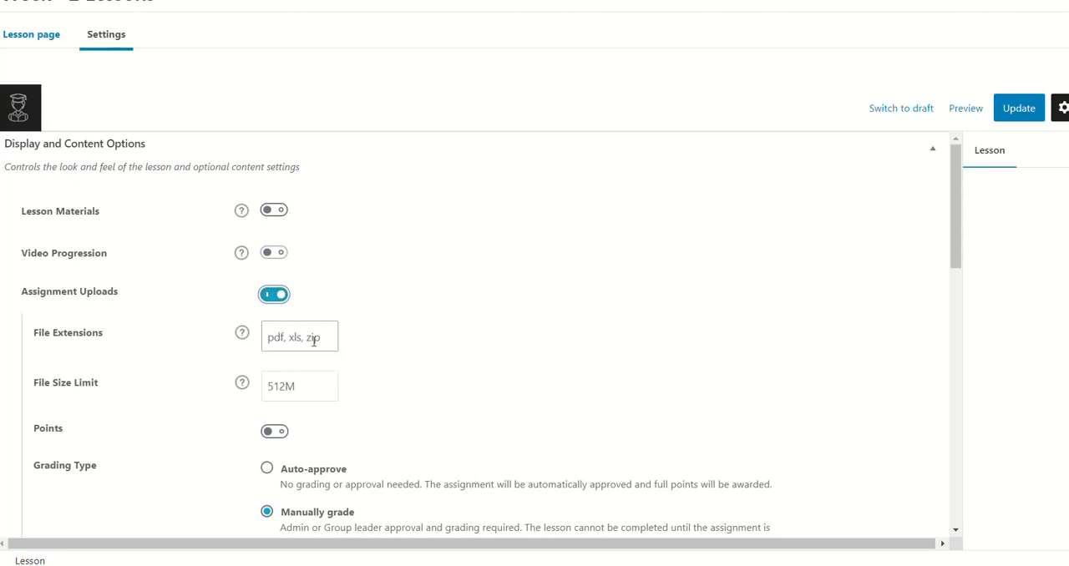
left_click(241, 335)
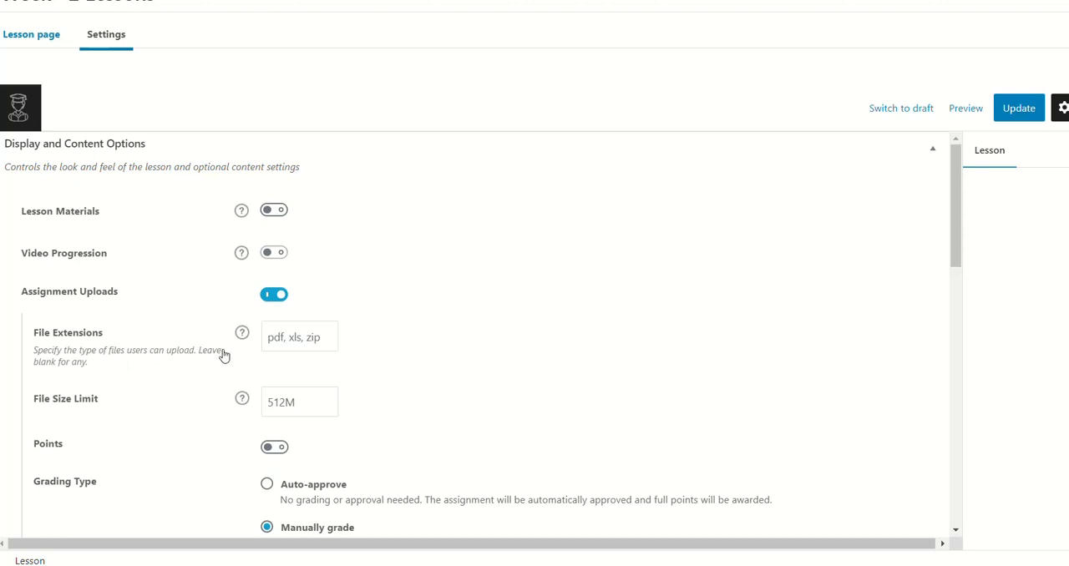
Step: Try pdf as the allowed file extension for assignment uploads and clear the entry again
left_click(278, 336)
type("pd")
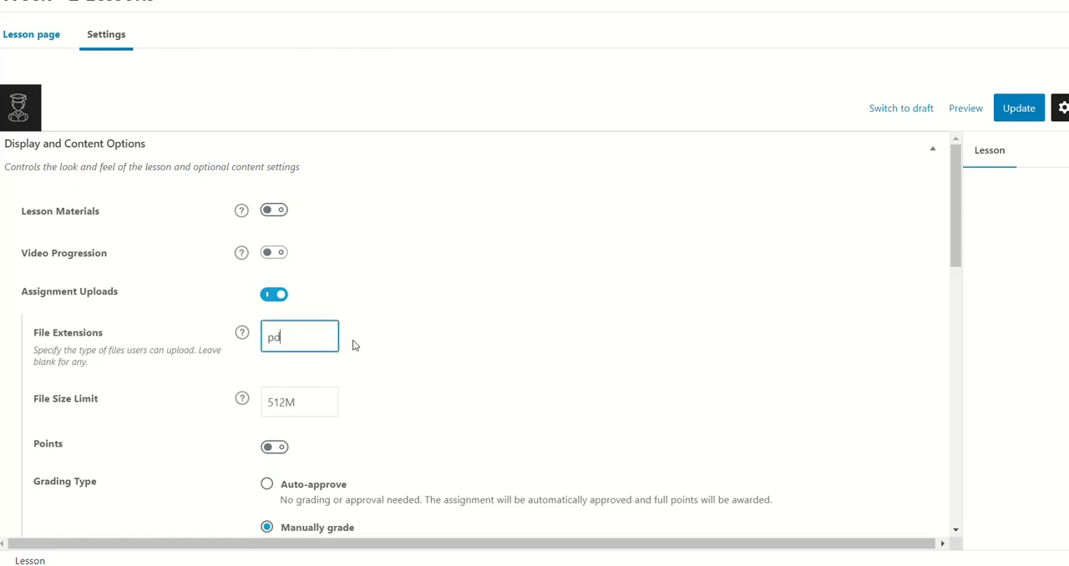
type("f")
key("BackSpace")
key("BackSpace")
Step: Enable awarding points for submitting assignments and set the available points to 3
scroll(352, 345, "down", 1)
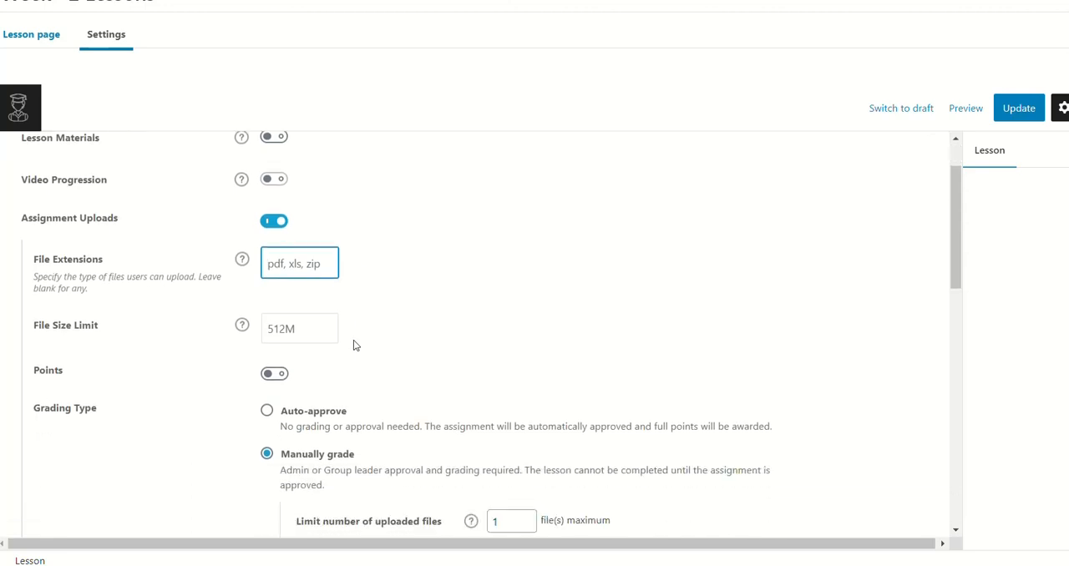
left_click(331, 292)
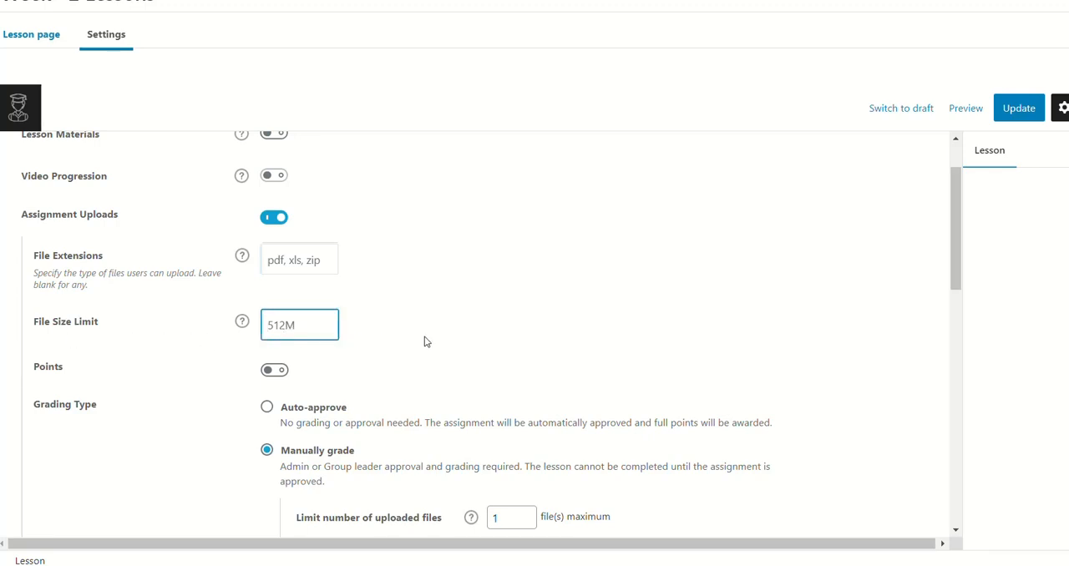
scroll(301, 310, "down", 1)
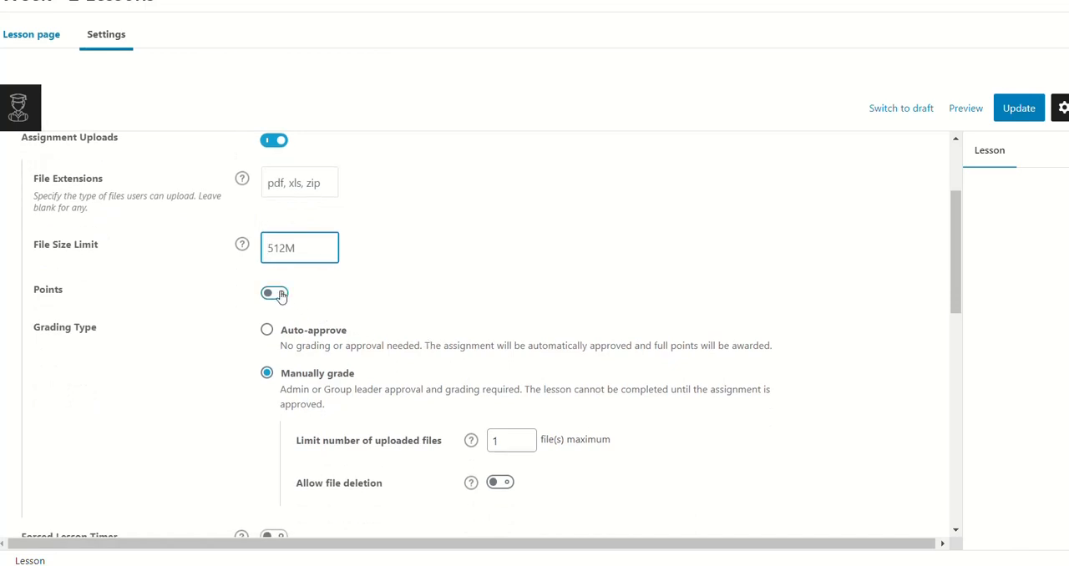
left_click(278, 295)
left_click(341, 329)
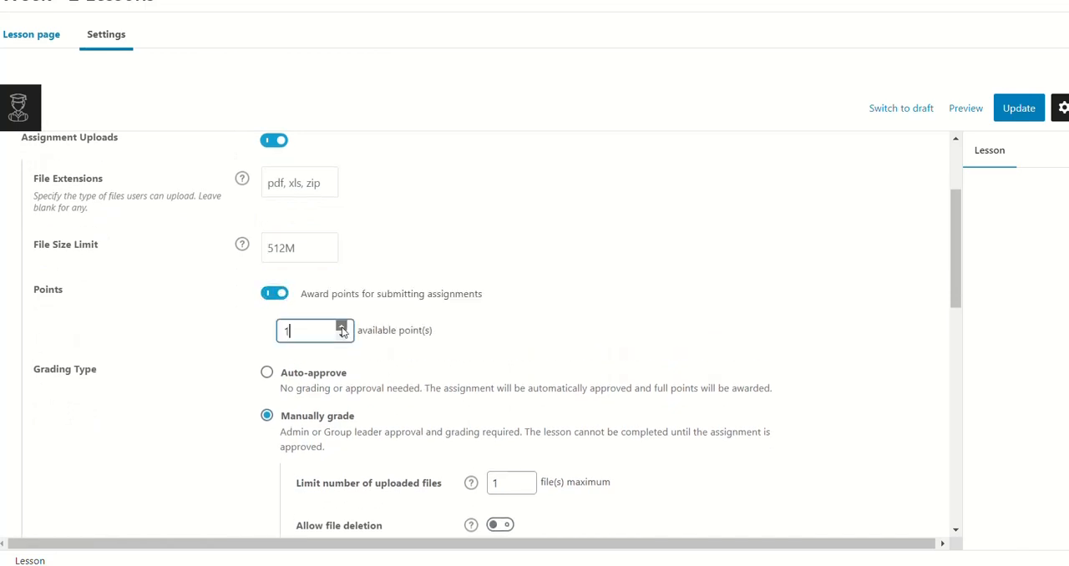
left_click(504, 327)
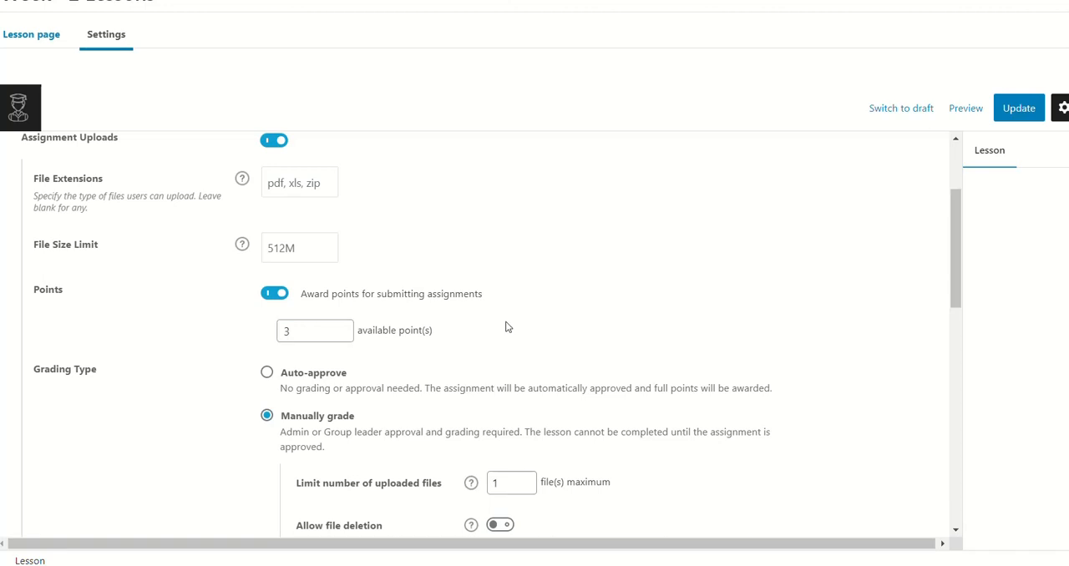
Step: Try the Allow file deletion option for manually graded assignments and switch it back off
scroll(526, 315, "down", 2)
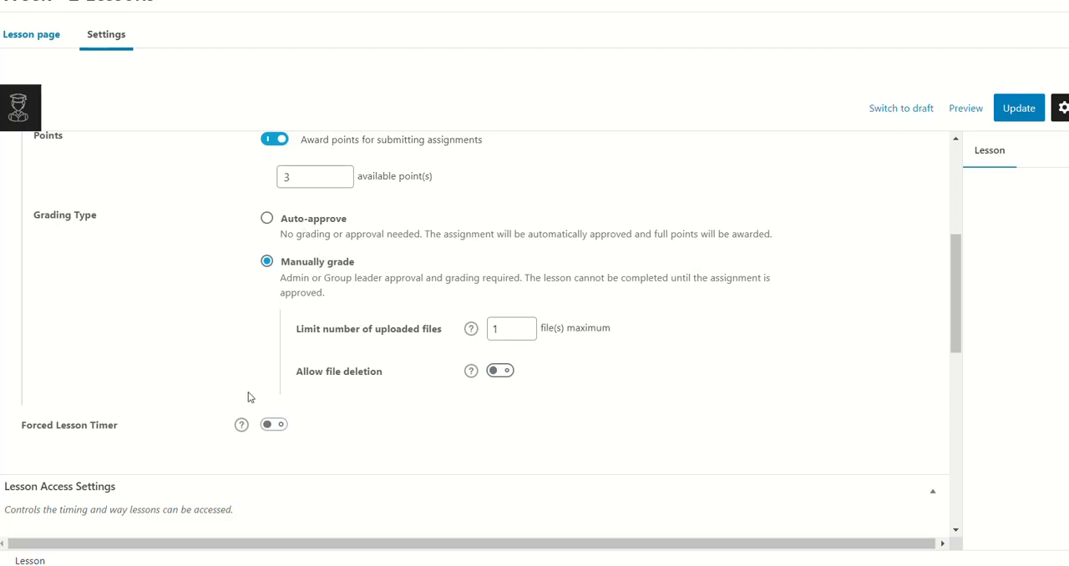
scroll(235, 361, "down", 1)
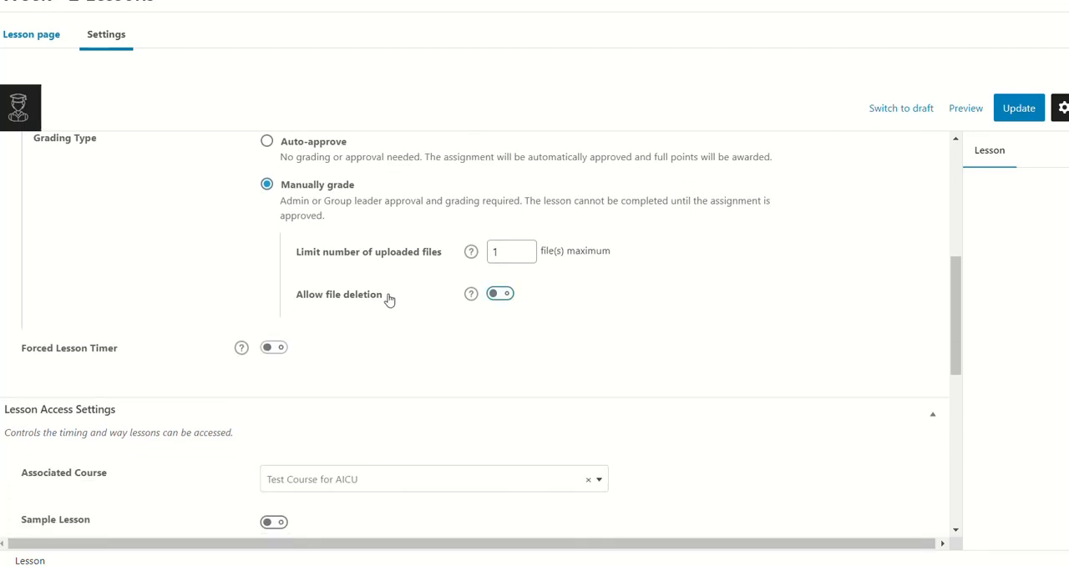
left_click(501, 297)
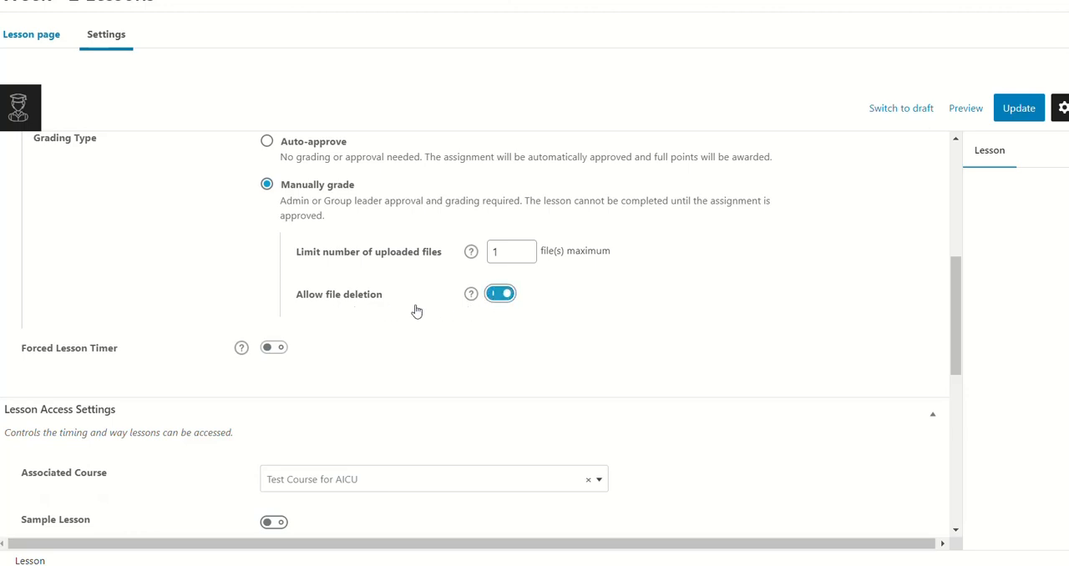
left_click(499, 299)
Step: Clear the lesson's associated course and reselect Test Course for AICU
scroll(377, 351, "down", 1)
scroll(377, 351, "down", 2)
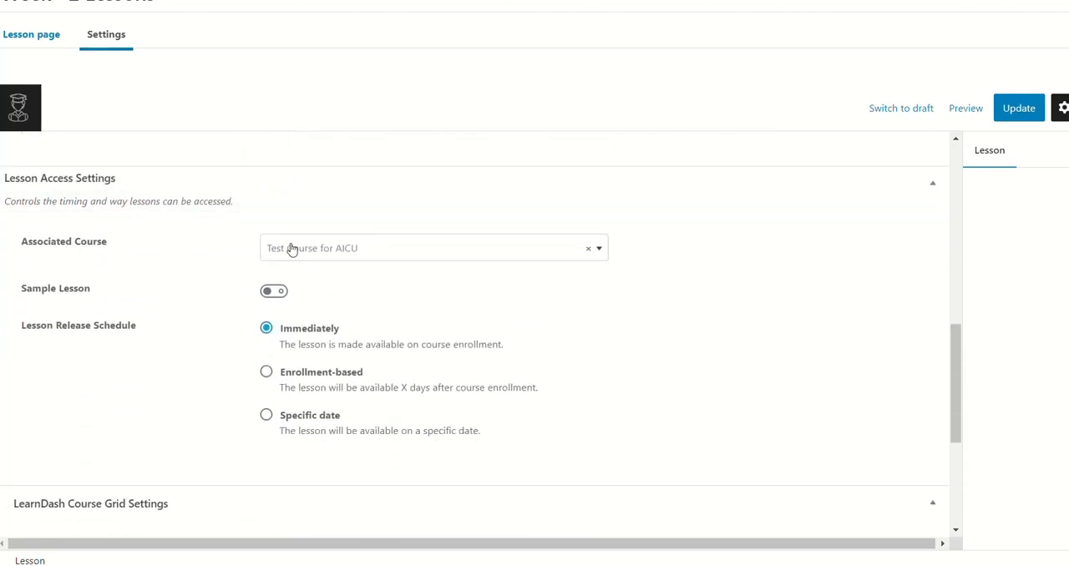
left_click(588, 251)
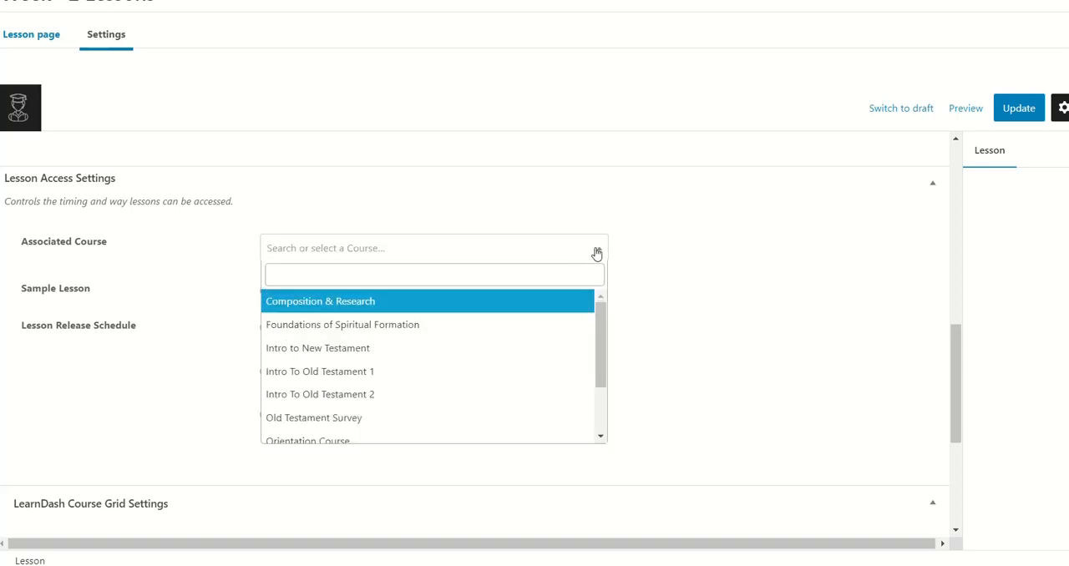
scroll(389, 353, "down", 2)
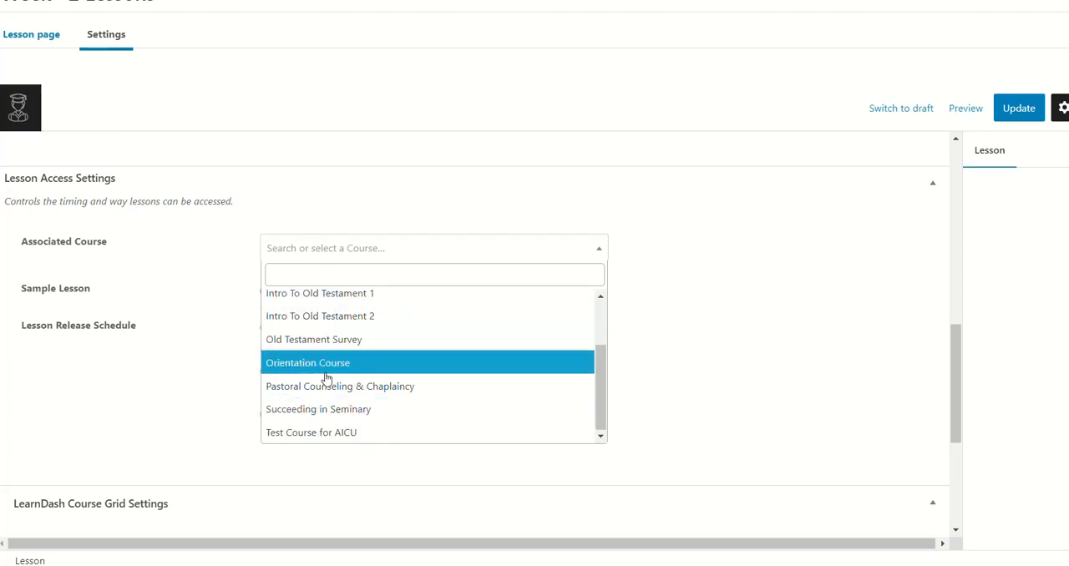
left_click(294, 434)
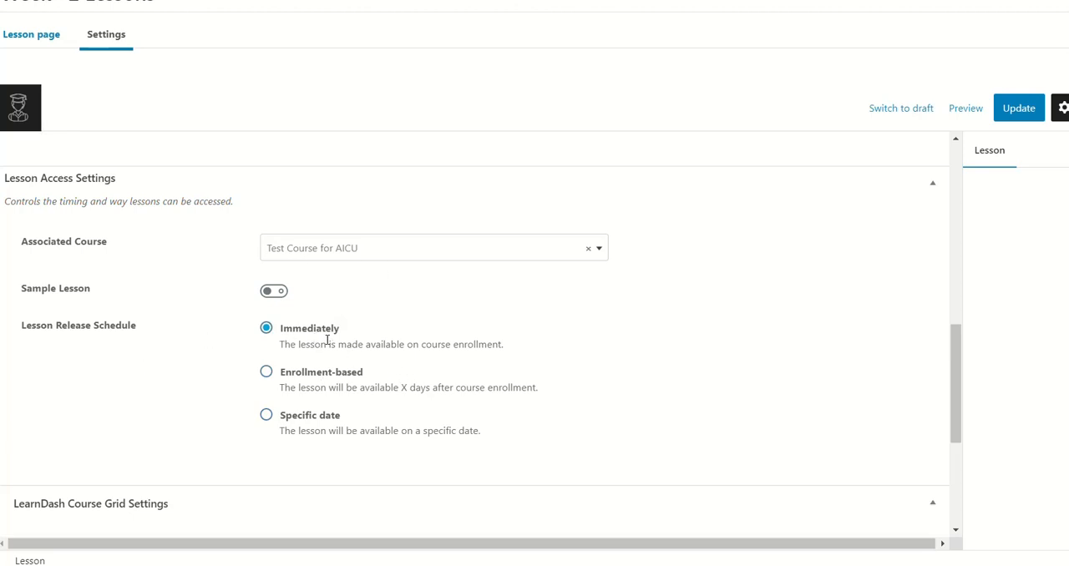
Step: Enter "Test Upload for Lesson Plan" as the lesson's short description in the LearnDash Course Grid Settings
scroll(704, 324, "down", 2)
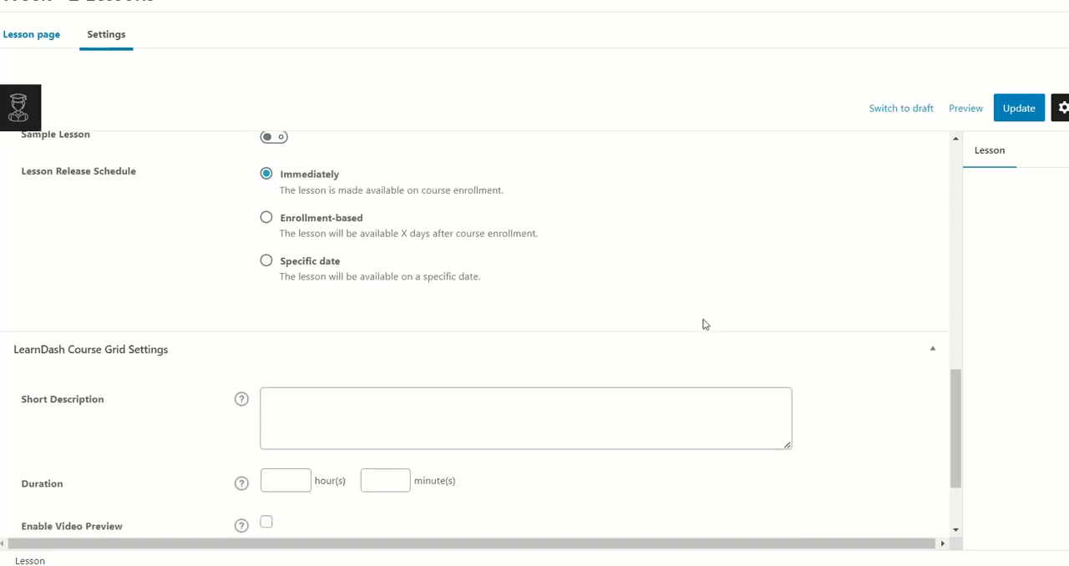
scroll(704, 324, "up", 8)
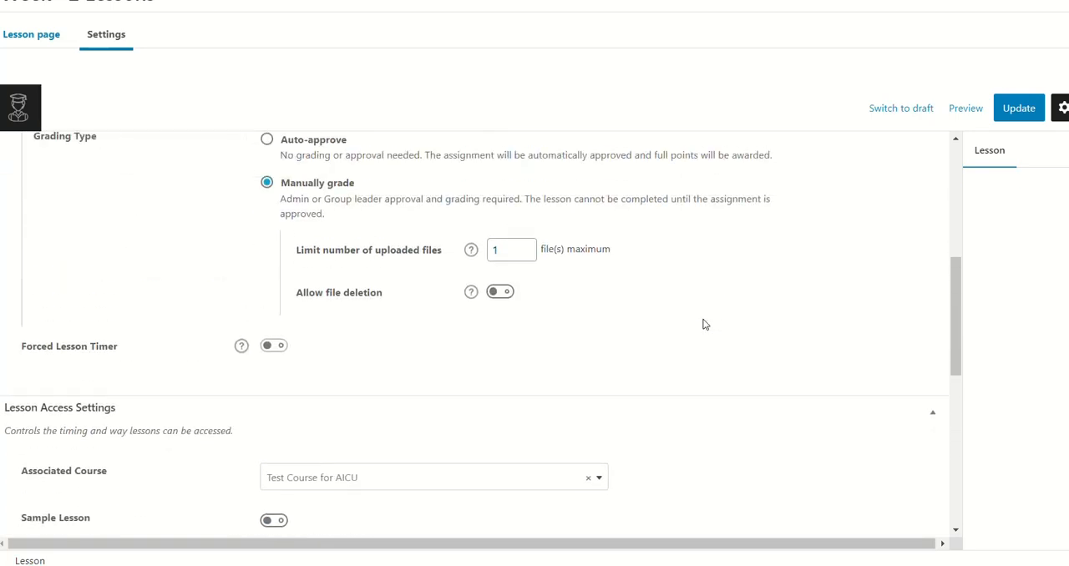
scroll(705, 324, "down", 7)
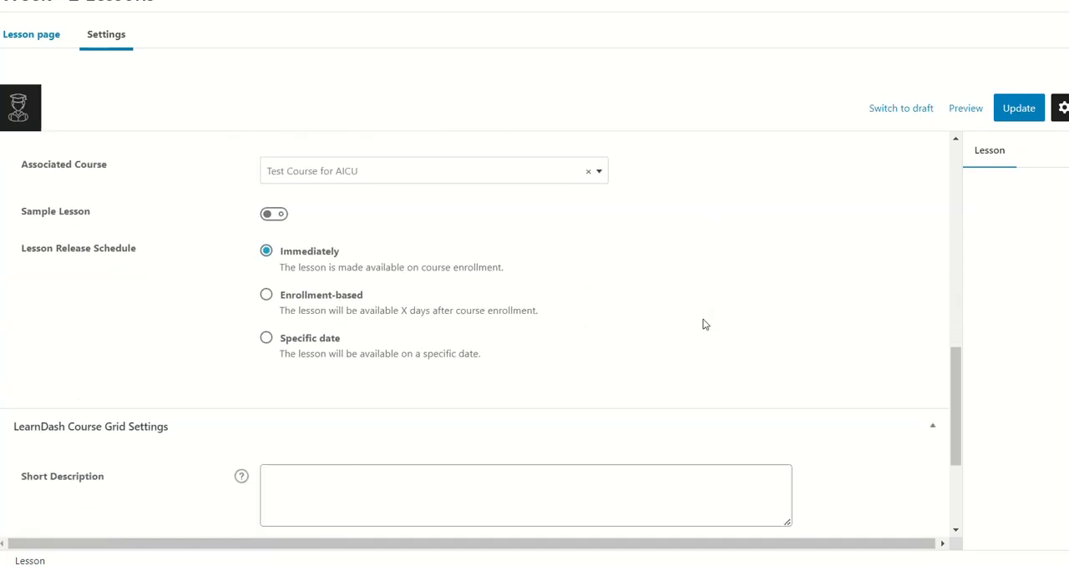
left_click(404, 409)
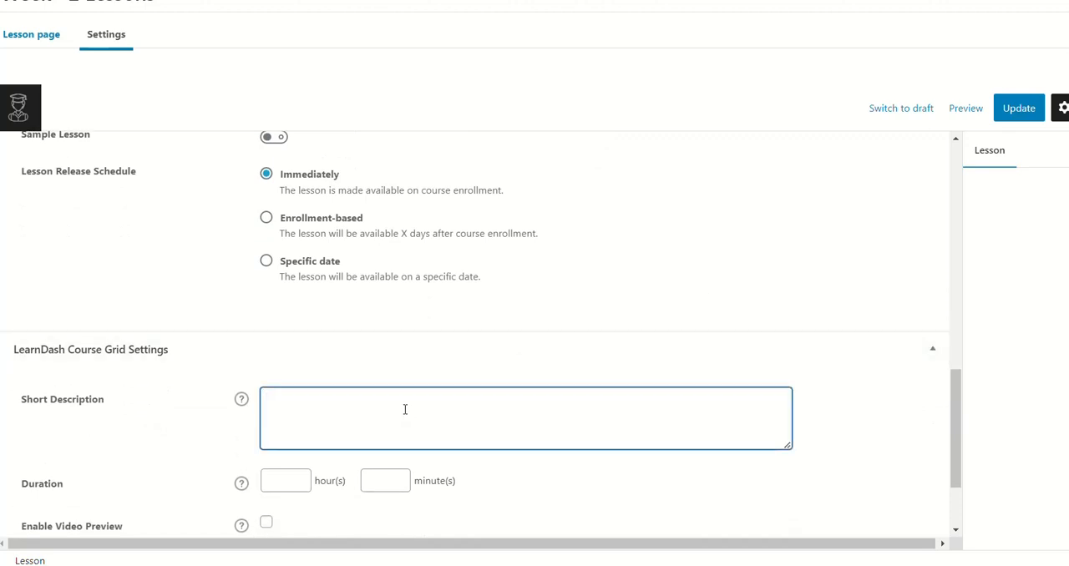
type("Test Upload for Lessio")
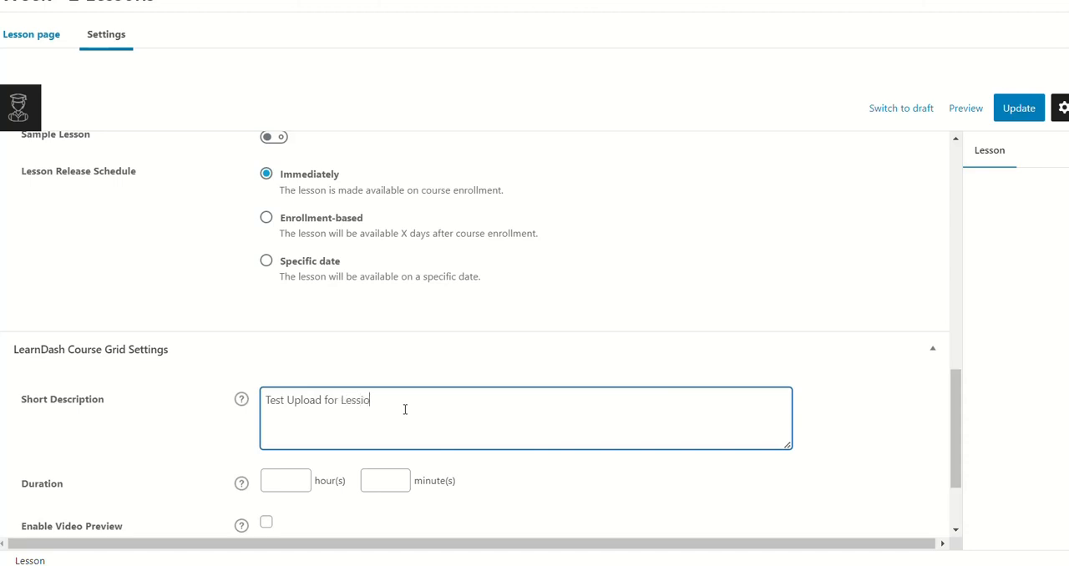
type("n Plan")
right_click(357, 402)
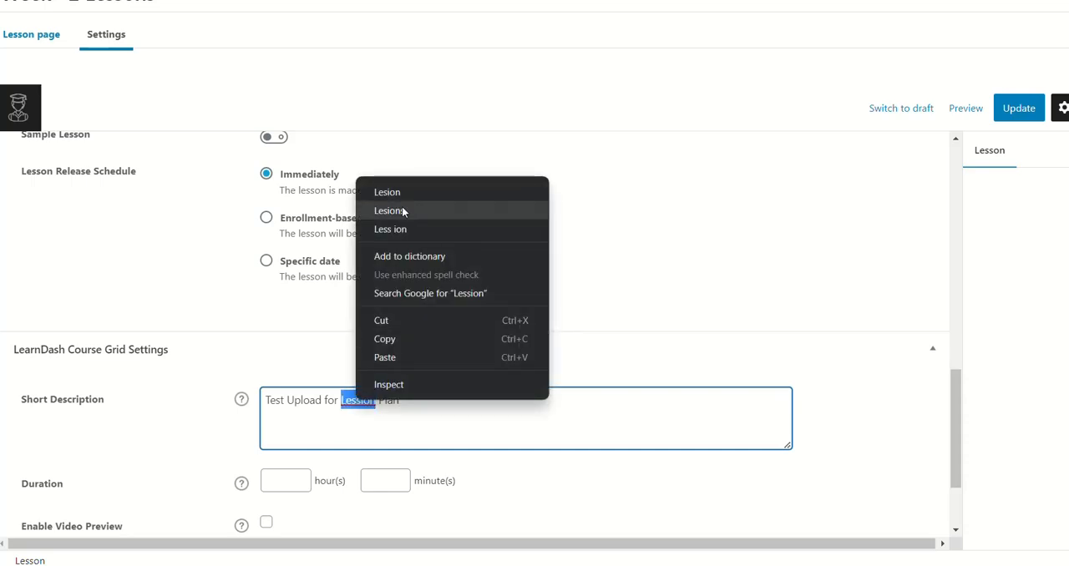
left_click(386, 410)
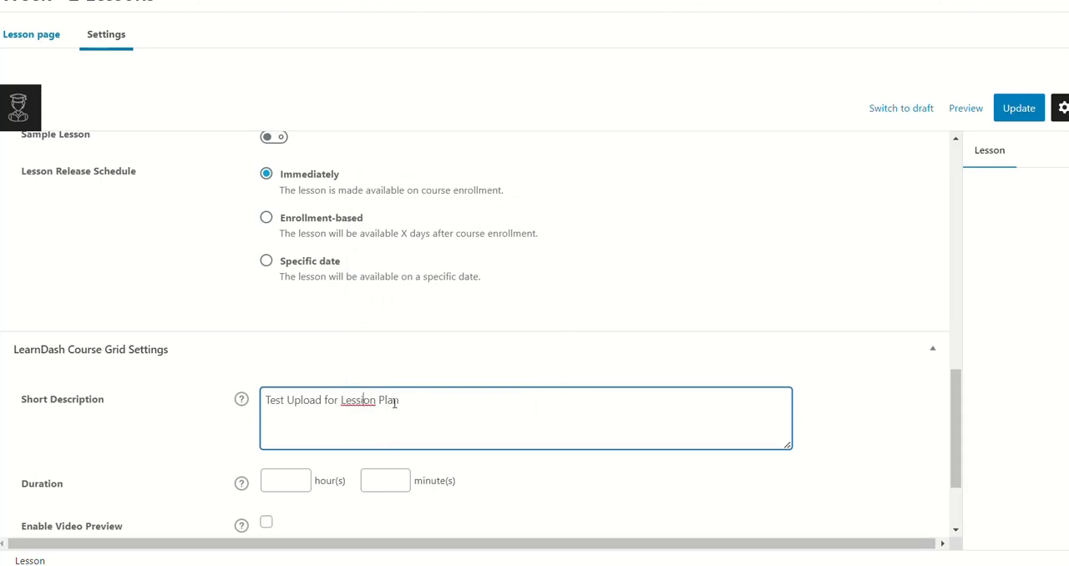
key("BackSpace")
scroll(795, 359, "down", 2)
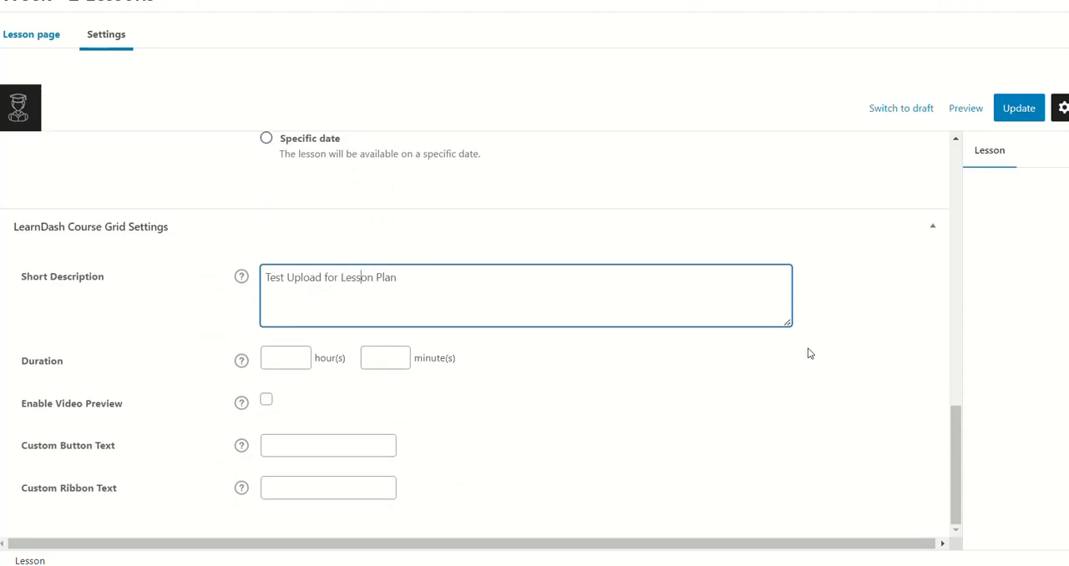
Step: Save the updated lesson settings and return to the list of all lessons
scroll(807, 353, "up", 5)
scroll(807, 363, "up", 4)
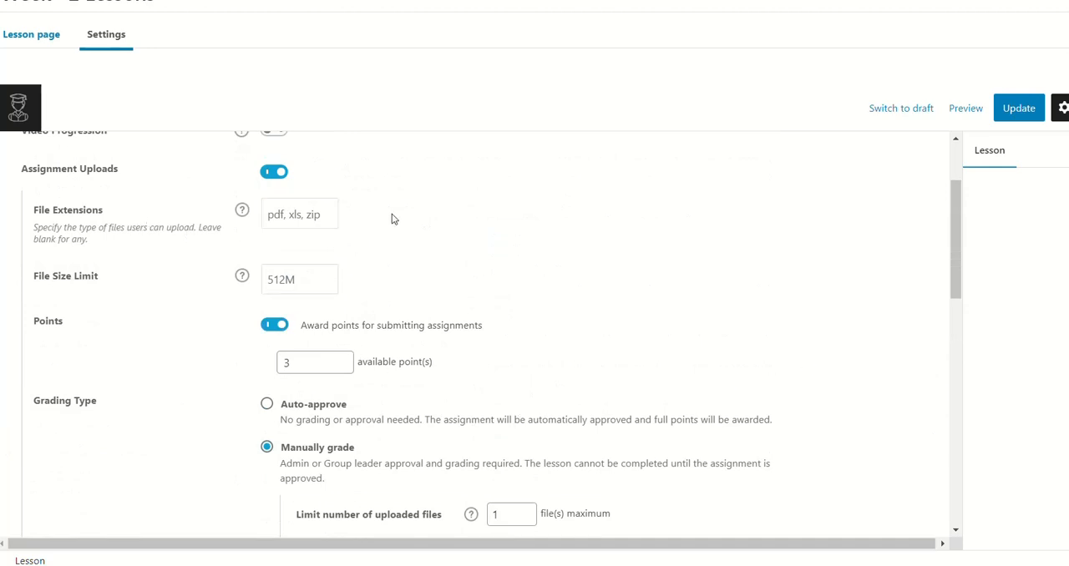
scroll(392, 217, "up", 1)
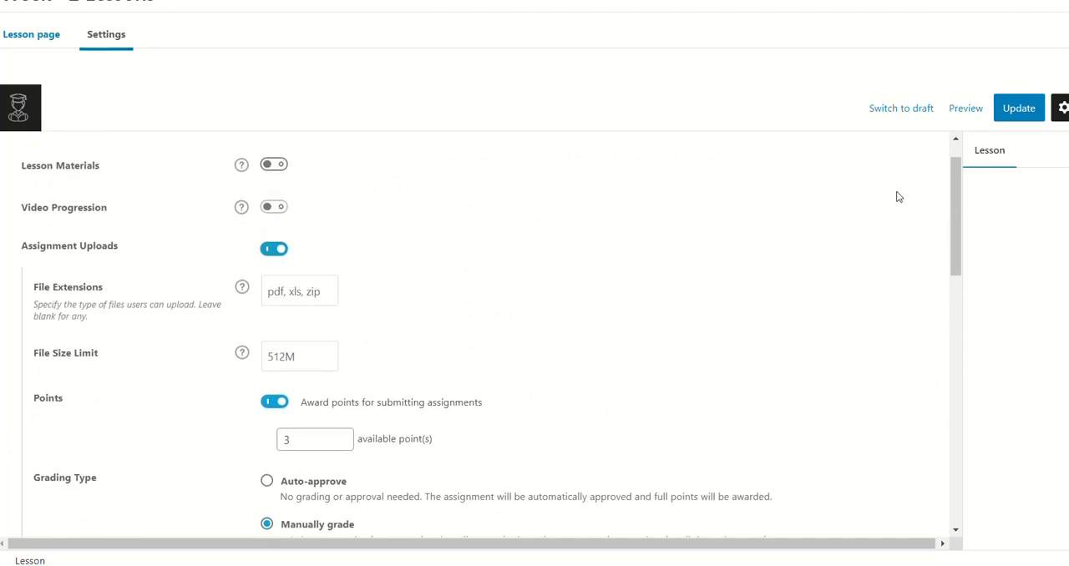
left_click(1016, 109)
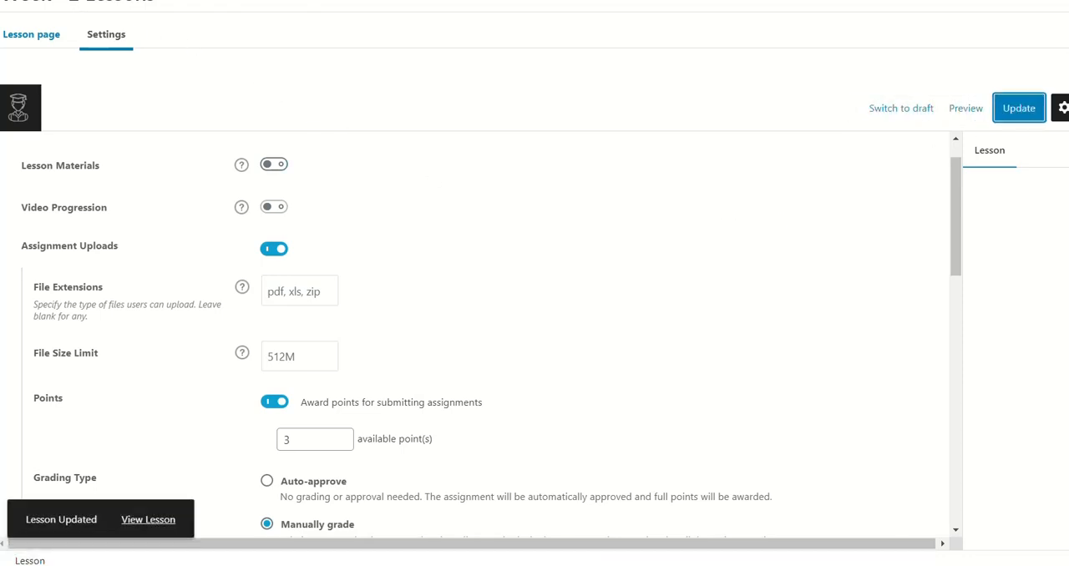
left_click(27, 1)
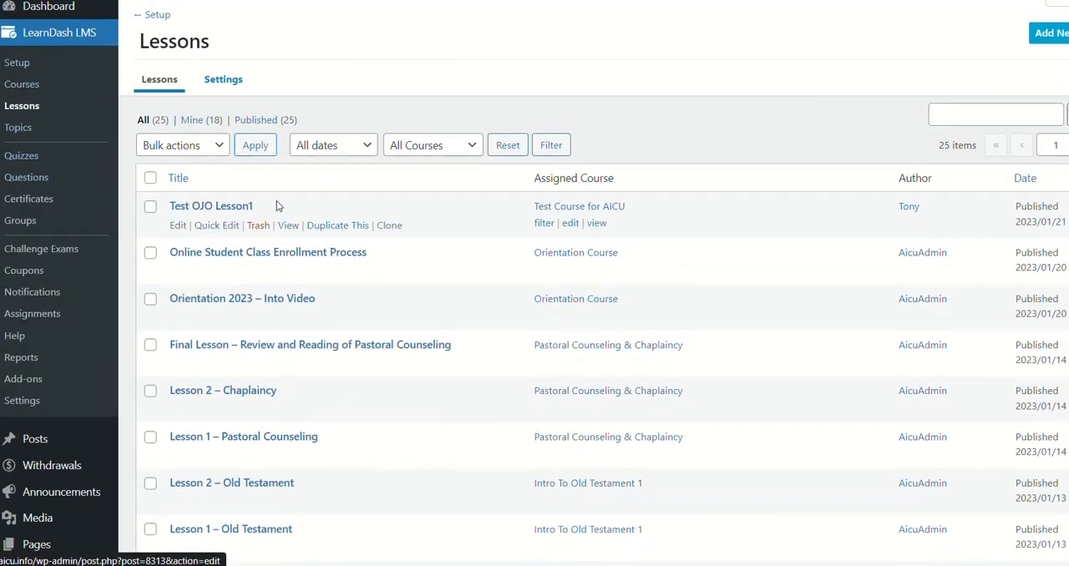
scroll(326, 201, "down", 6)
scroll(333, 210, "down", 2)
Step: Switch to the student's view of the site and open My Dashboard at the course progress section
key("alt+Tab")
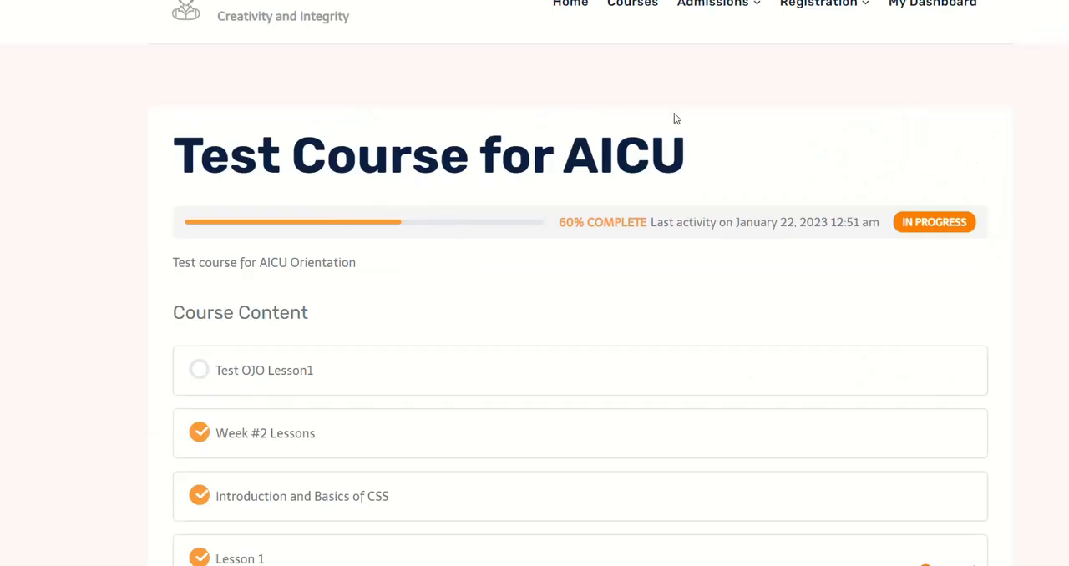
scroll(575, 203, "down", 4)
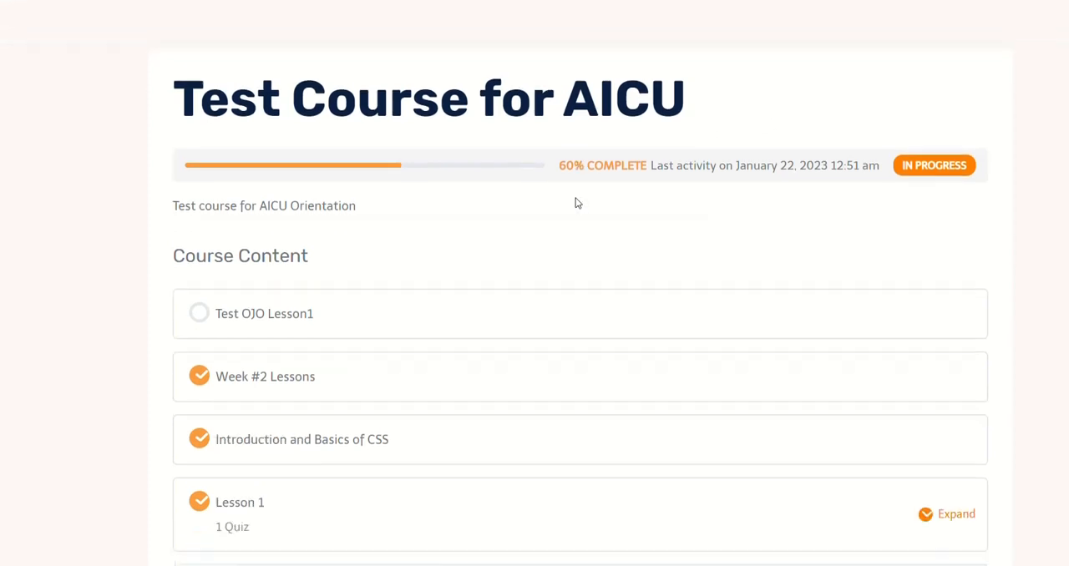
scroll(576, 203, "up", 4)
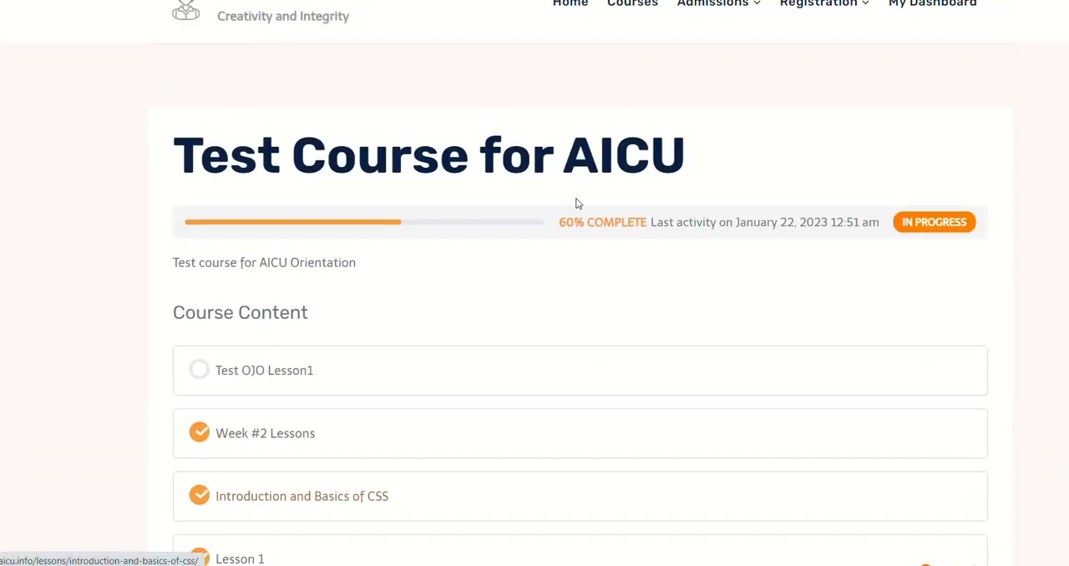
left_click(926, 6)
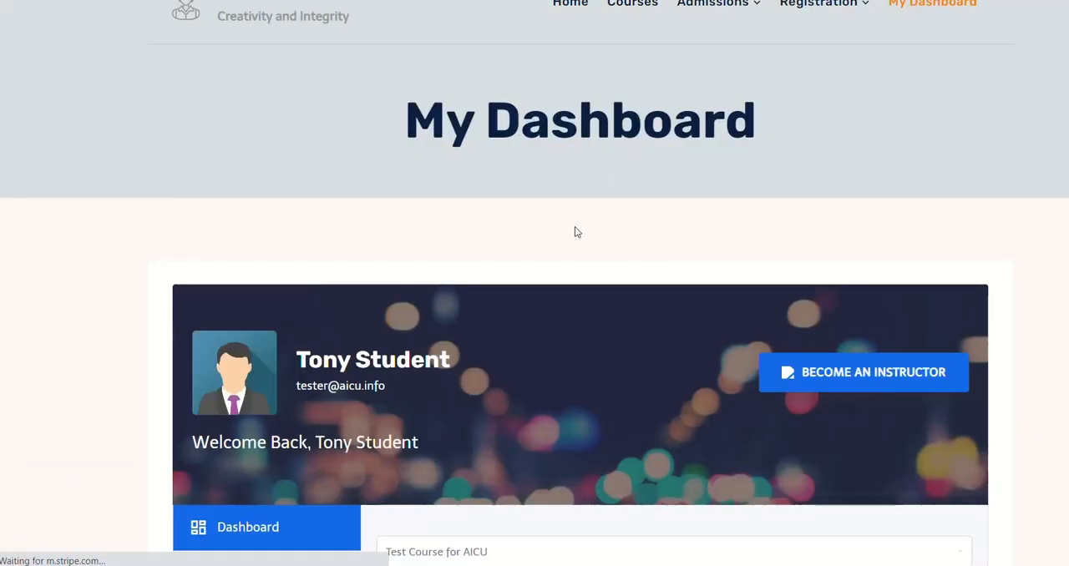
scroll(467, 268, "down", 3)
scroll(468, 274, "down", 4)
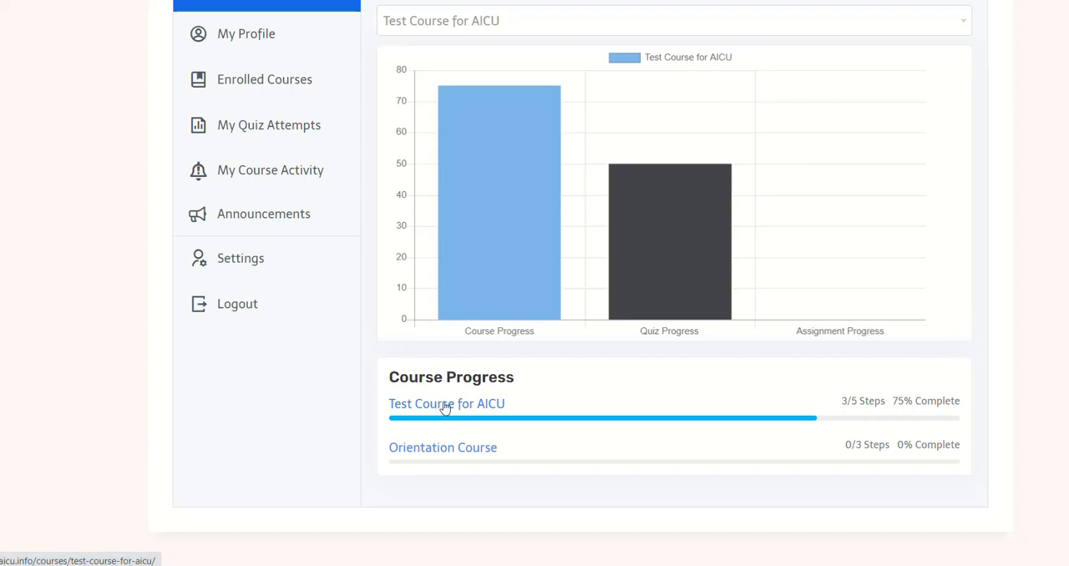
Step: Open Test Course for AICU from the student's course progress and enter the Week #2 Lessons lesson
left_click(445, 405)
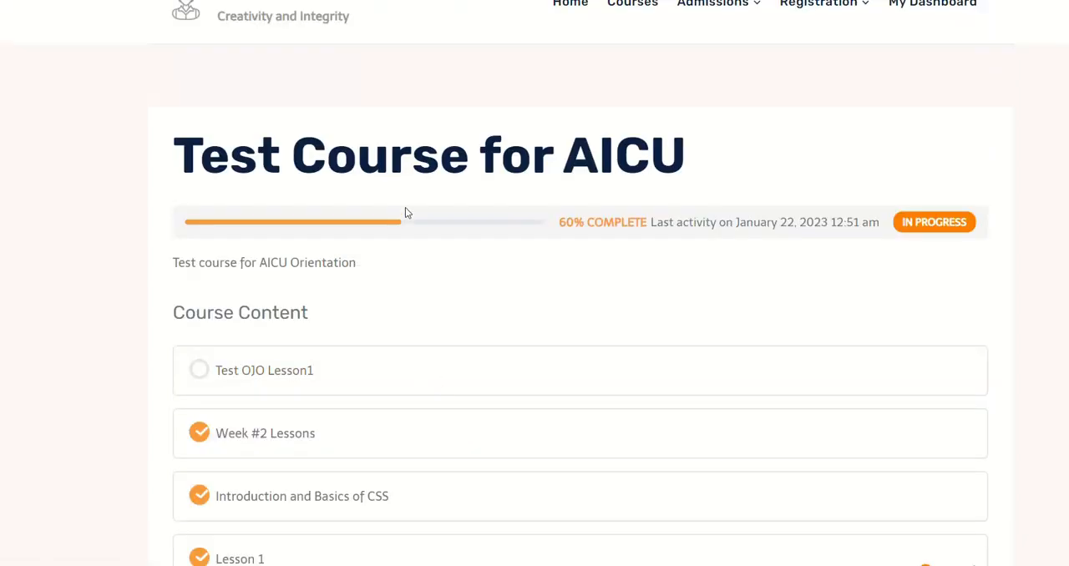
scroll(415, 282, "down", 3)
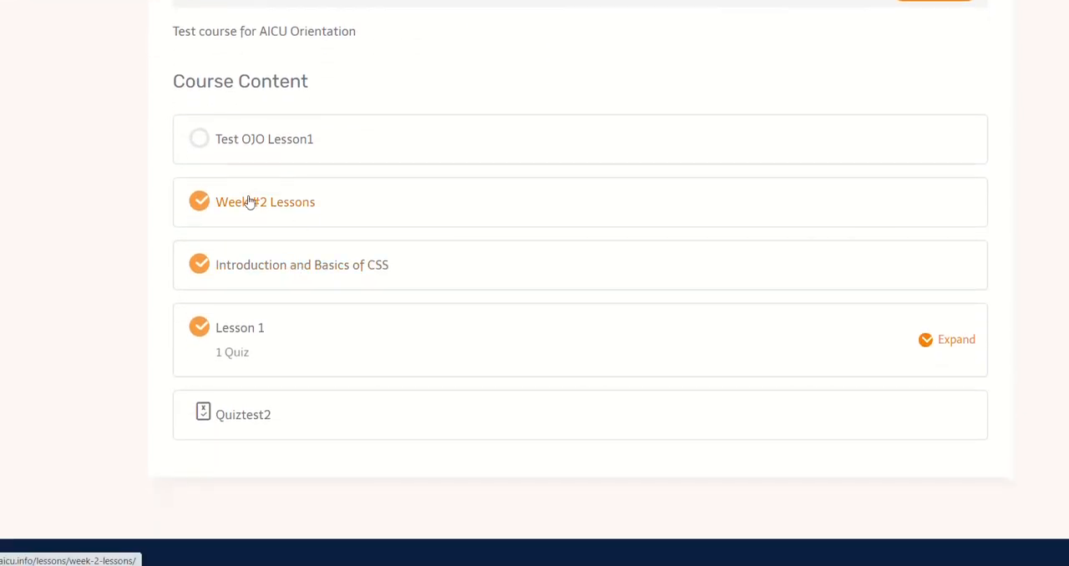
left_click(295, 207)
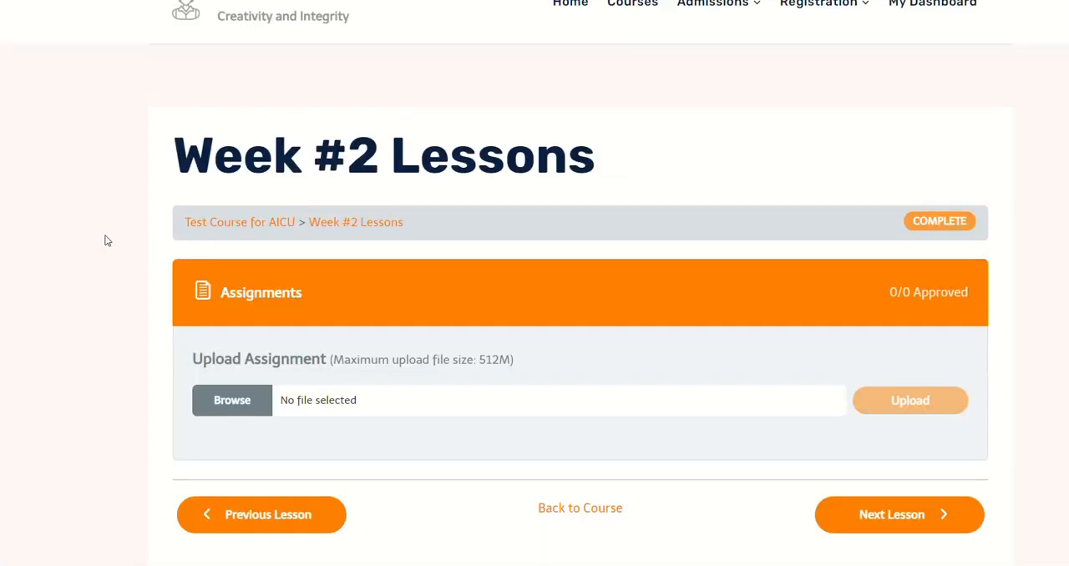
Step: Upload 20230122_101557.jpg from the Downloads folder as the student's assignment for Week #2 Lessons
scroll(106, 241, "down", 1)
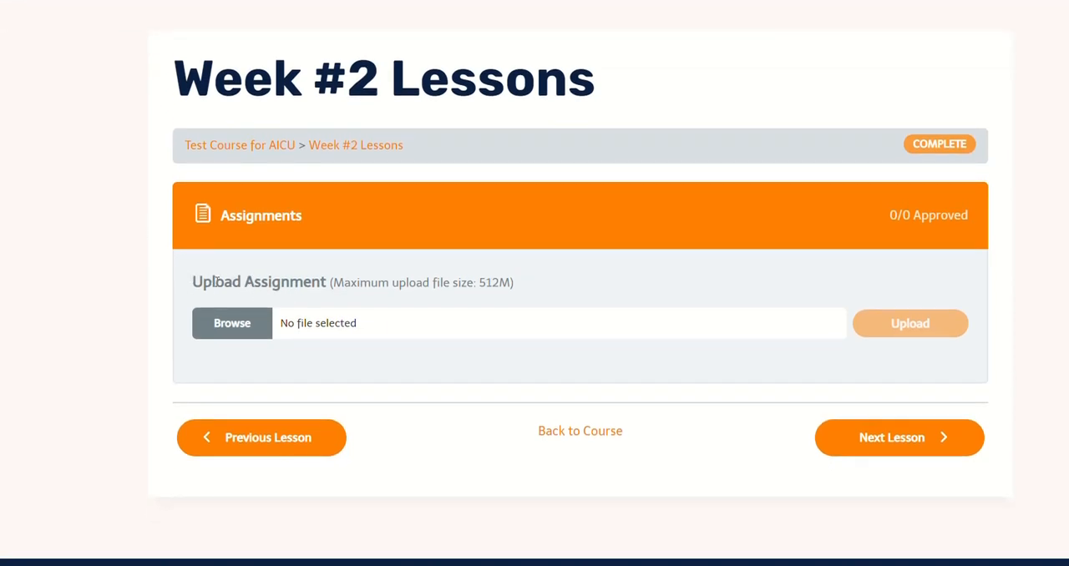
left_click_drag(195, 284, 555, 288)
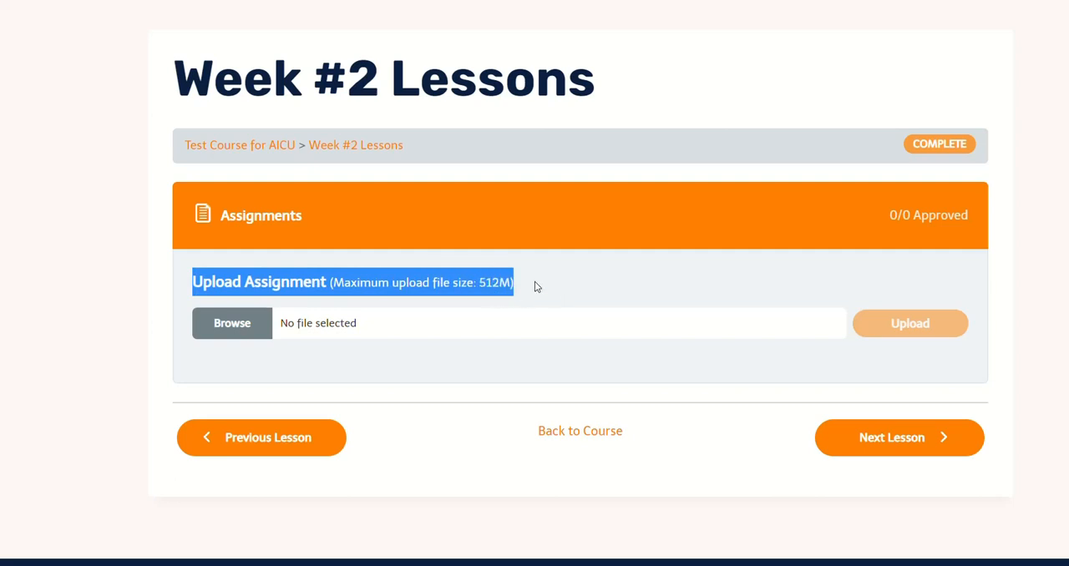
left_click(535, 287)
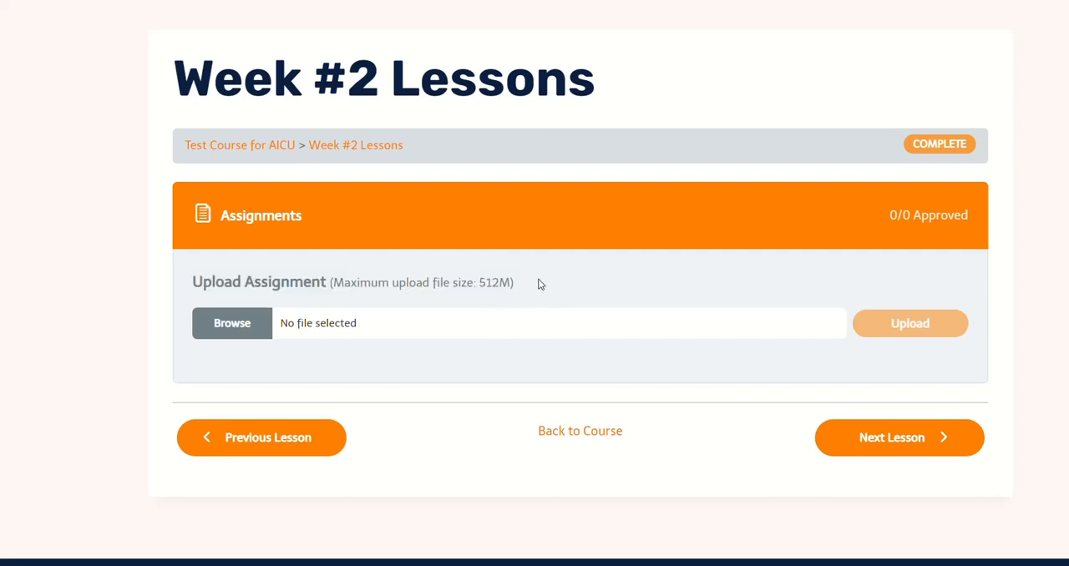
left_click(253, 333)
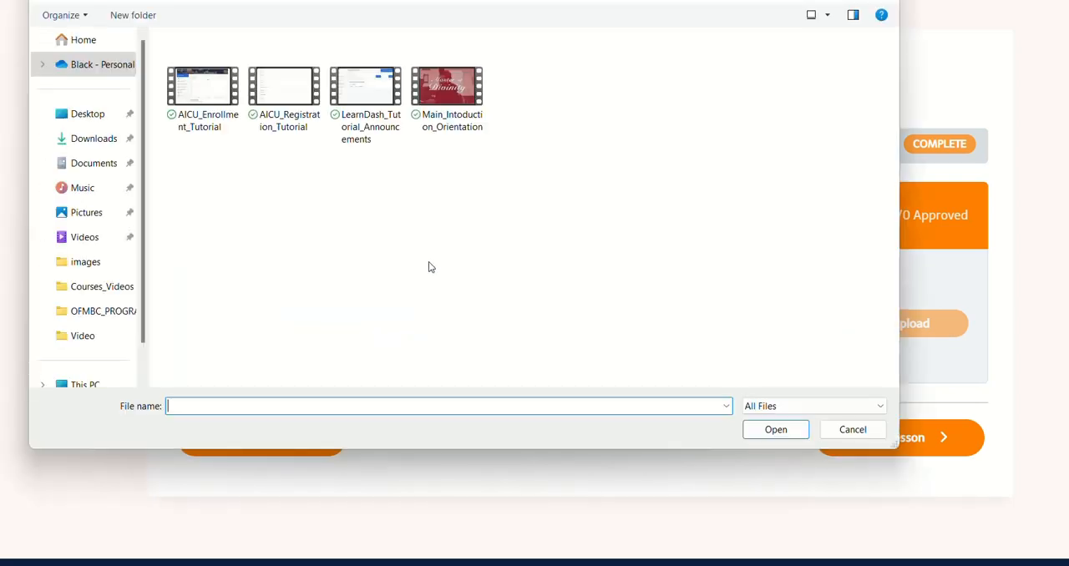
left_click(90, 140)
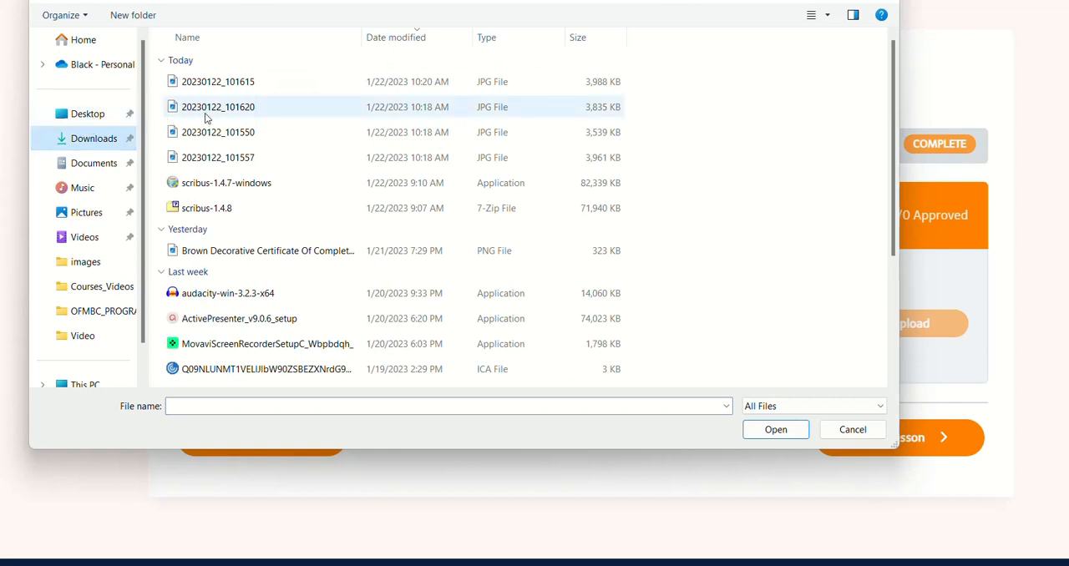
left_click(222, 162)
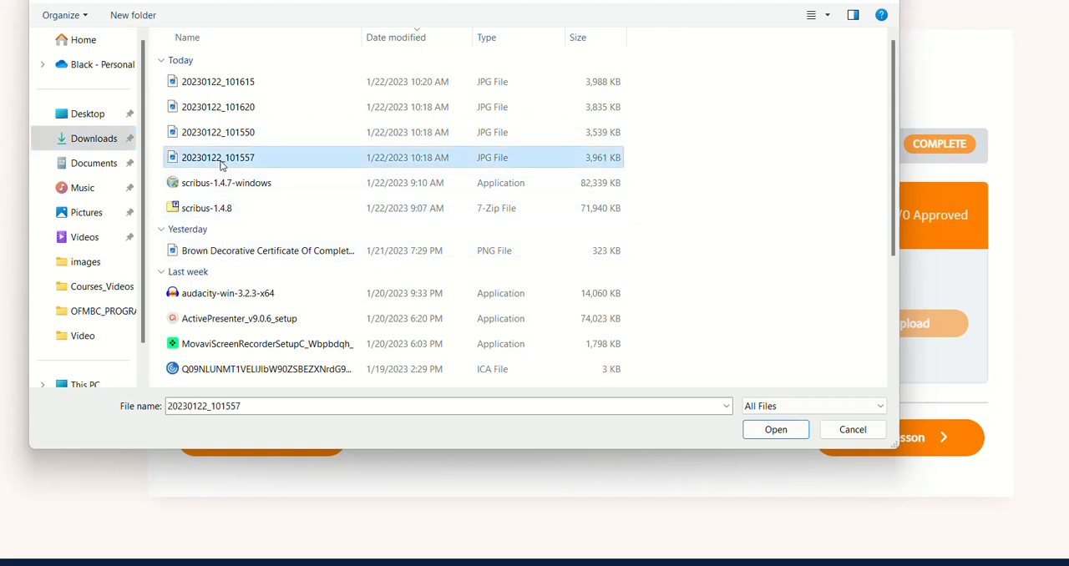
left_click(776, 429)
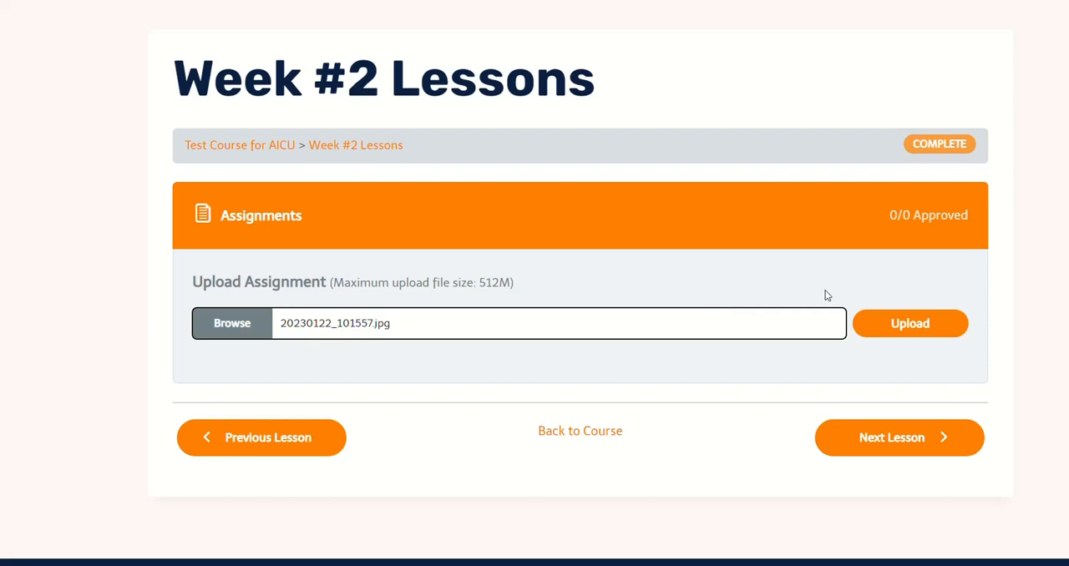
left_click(869, 322)
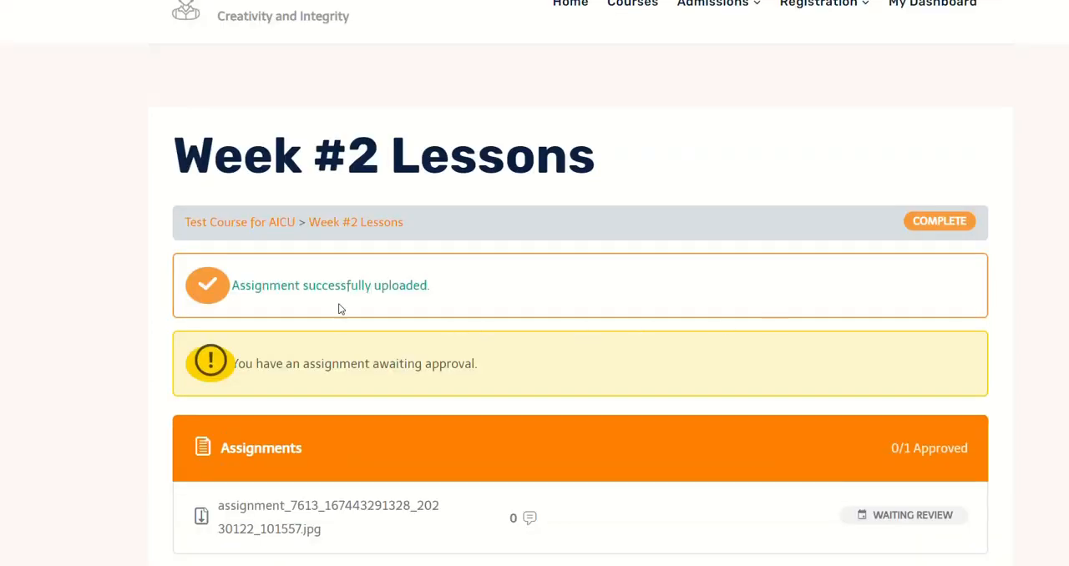
Step: Check the approval notice and review status of the submitted assignment on the lesson page
scroll(833, 317, "down", 2)
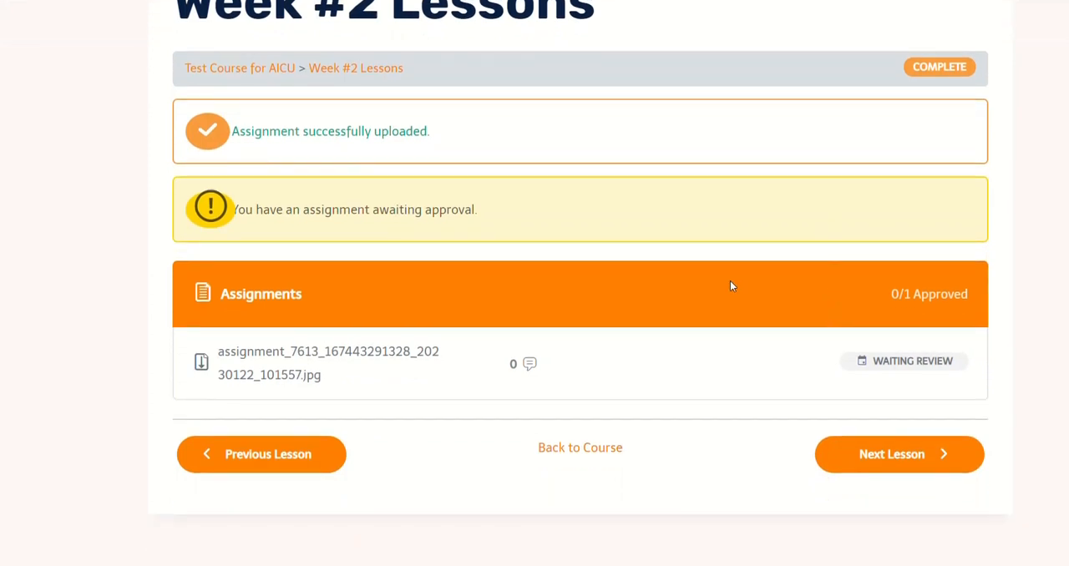
left_click_drag(482, 214, 239, 223)
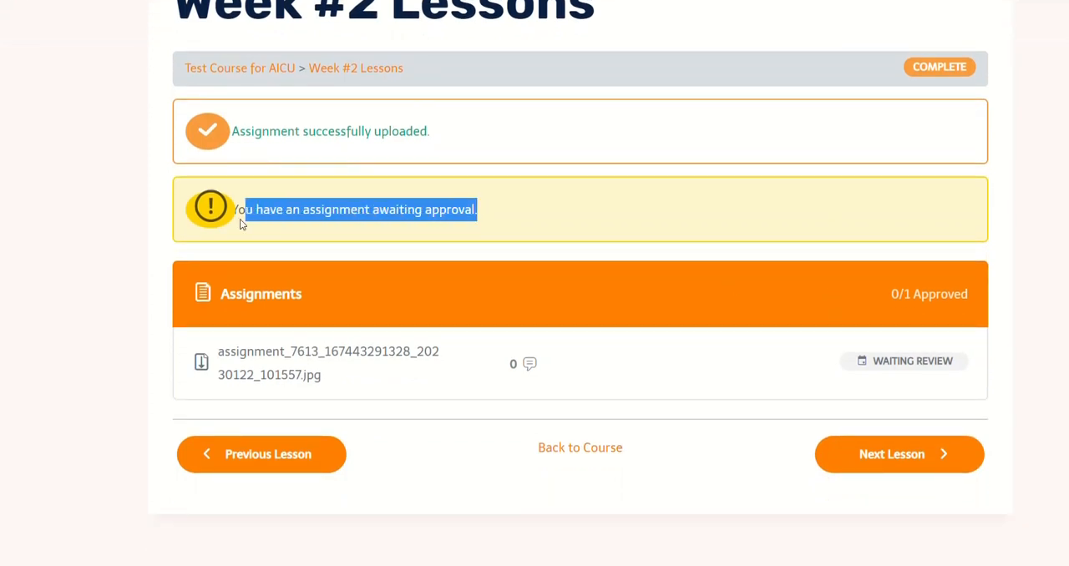
left_click(493, 213)
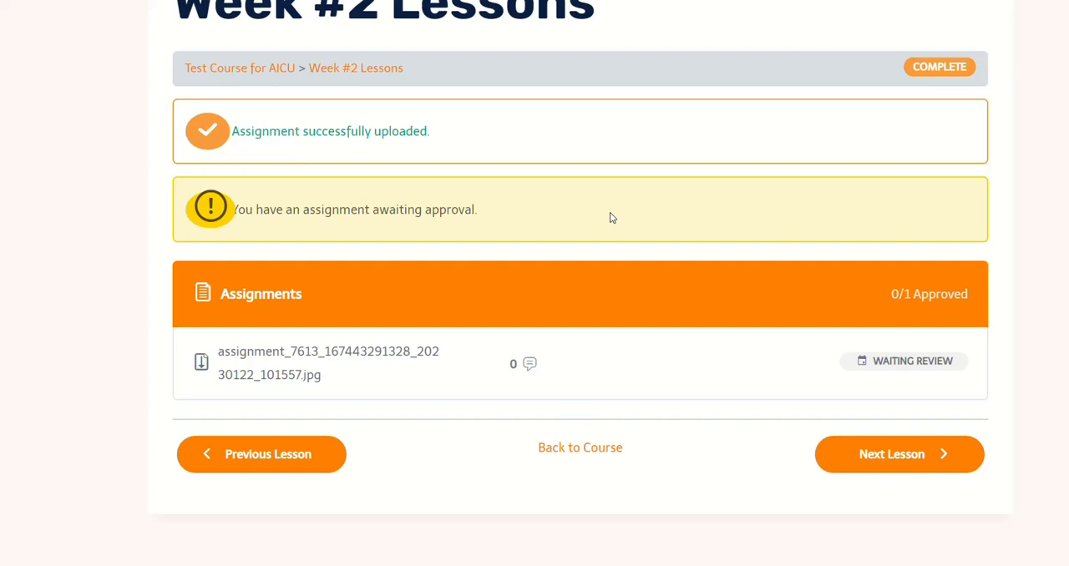
scroll(610, 218, "down", 2)
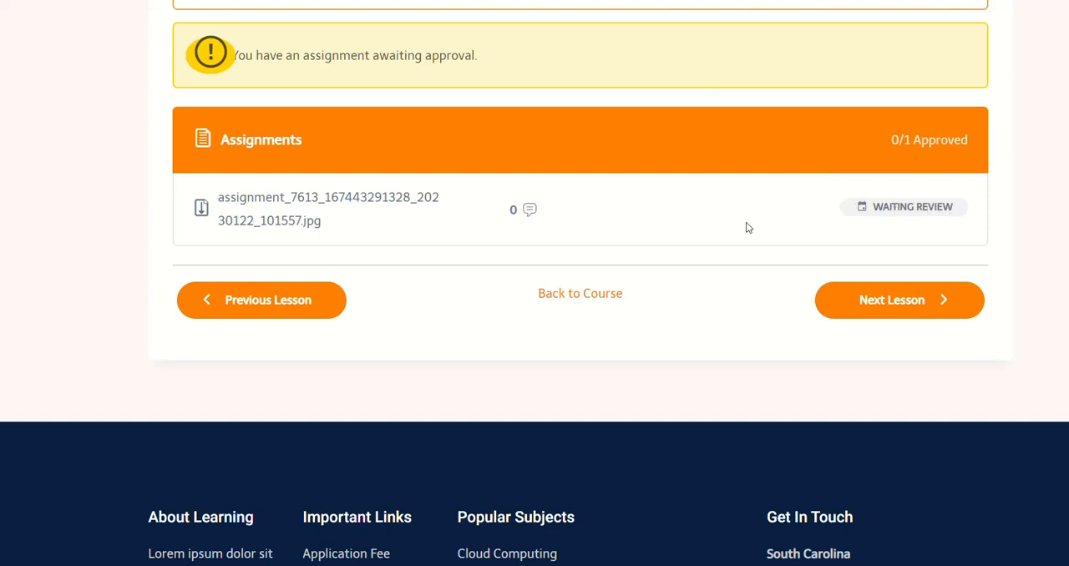
Step: Go back to the course content and reopen Week #2 Lessons to recheck the assignment's status
left_click(576, 292)
scroll(460, 157, "down", 3)
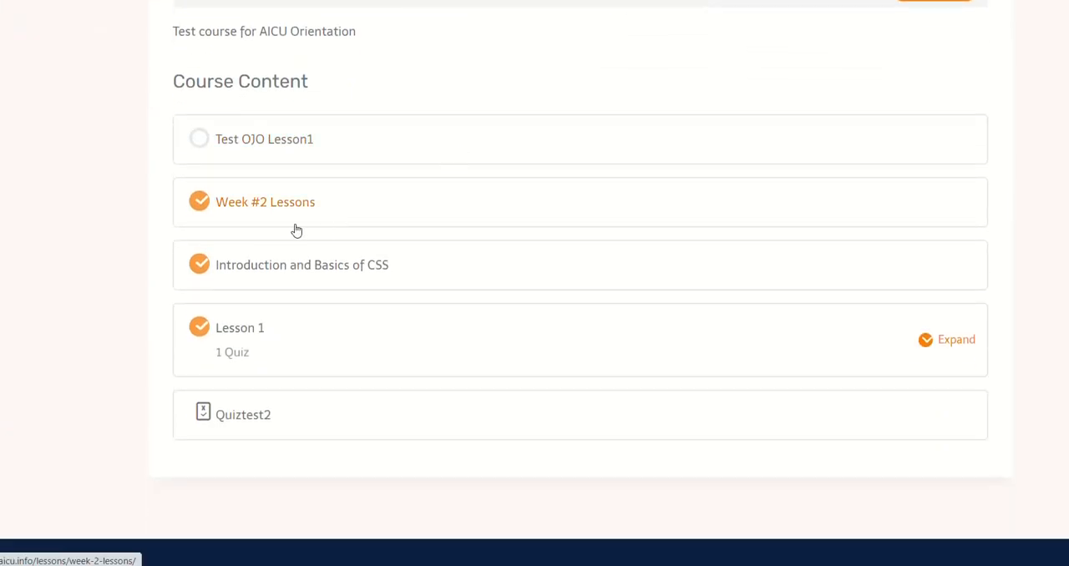
left_click(518, 230)
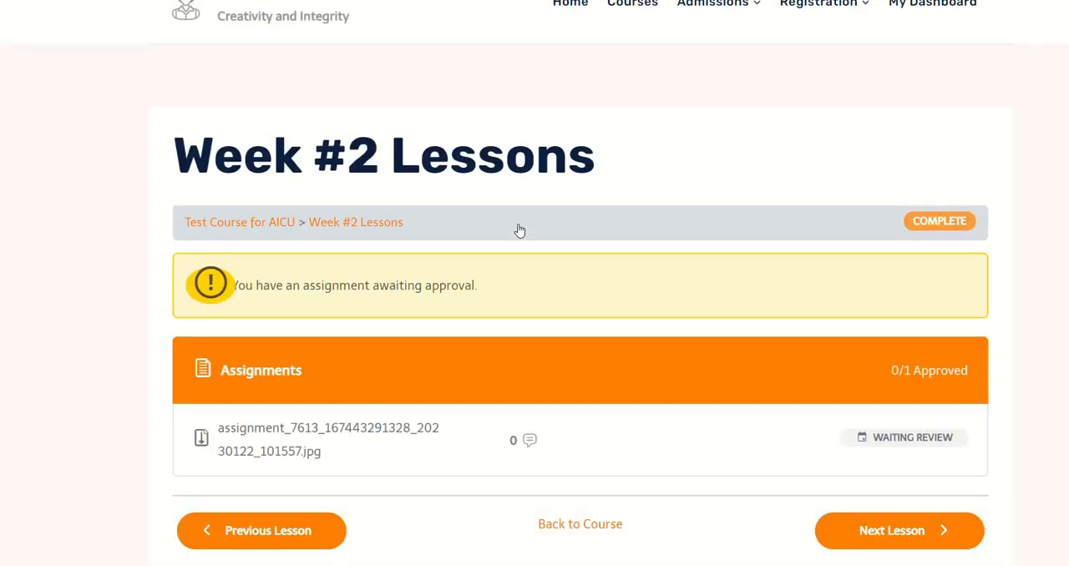
scroll(518, 230, "down", 2)
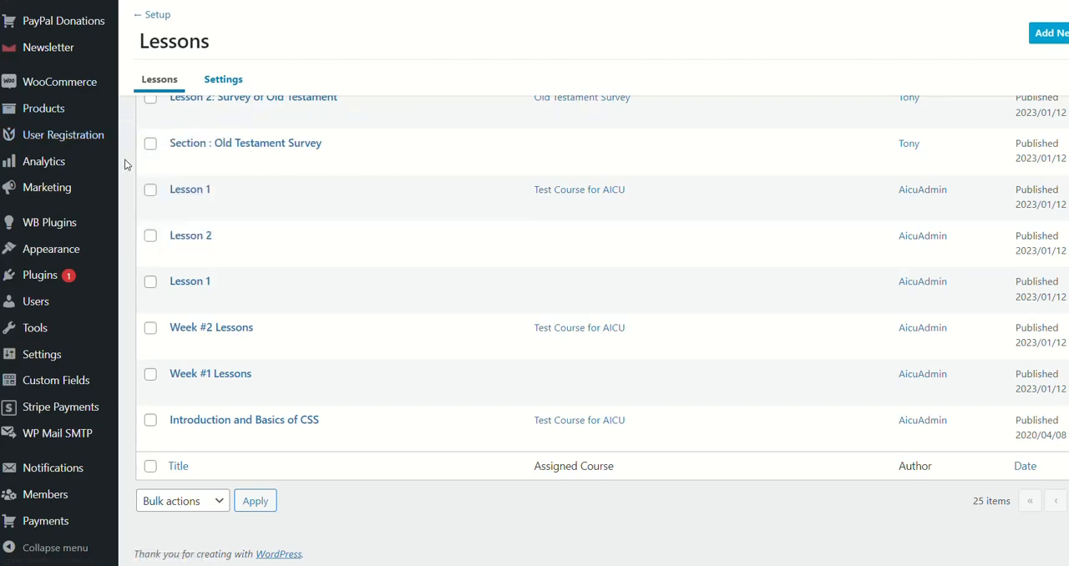
Step: Go to the LearnDash topics list and open the Anatomy of tags topic for editing
scroll(40, 112, "up", 6)
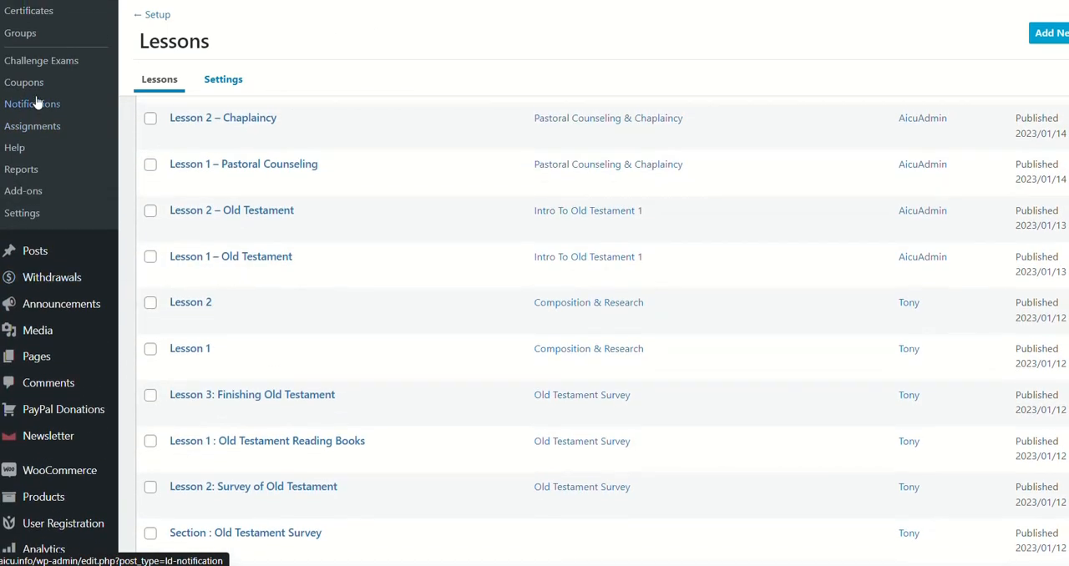
scroll(35, 159, "up", 2)
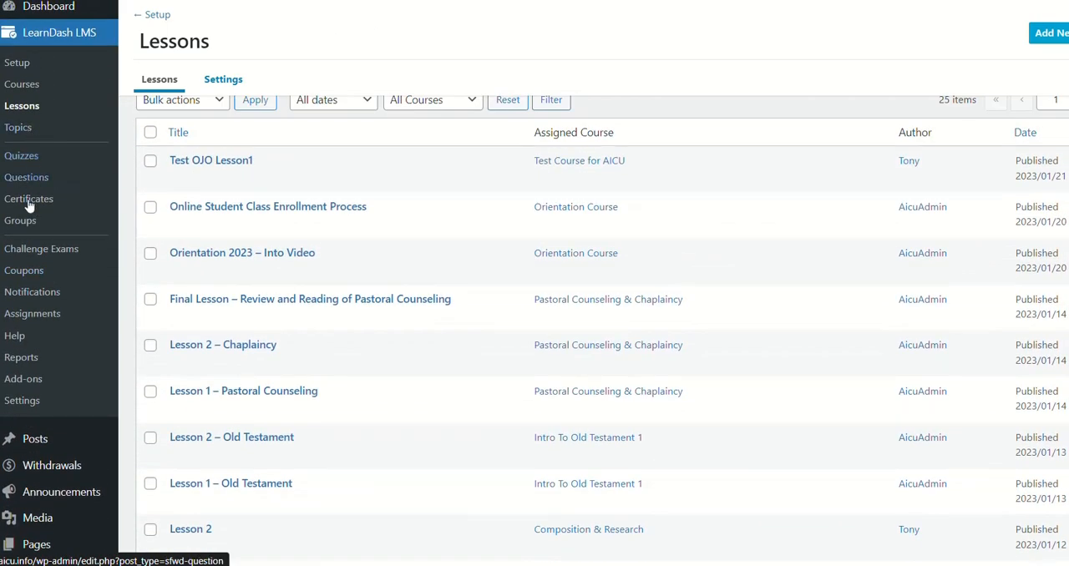
left_click(19, 128)
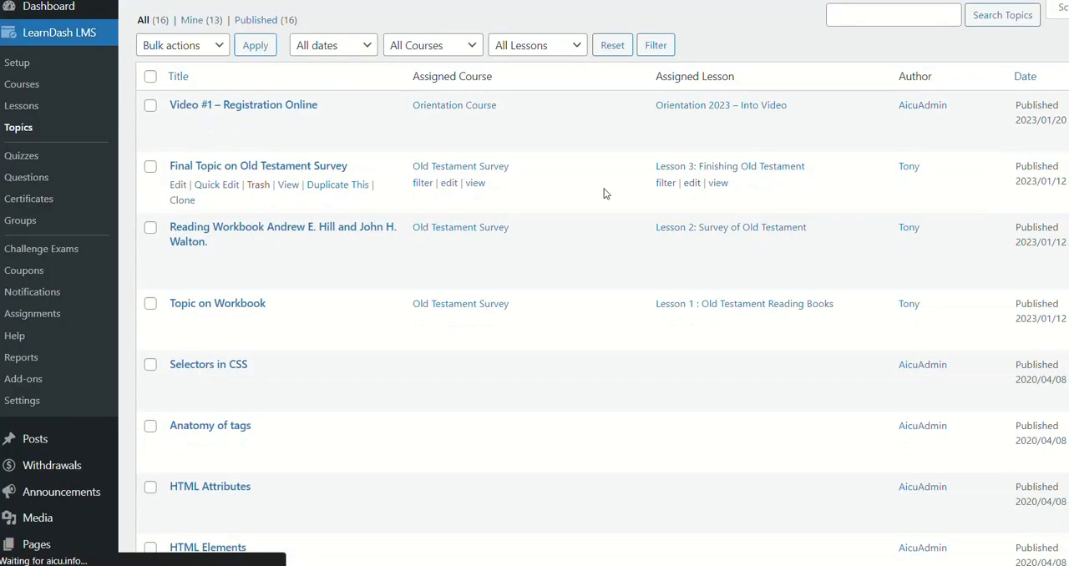
scroll(485, 172, "down", 3)
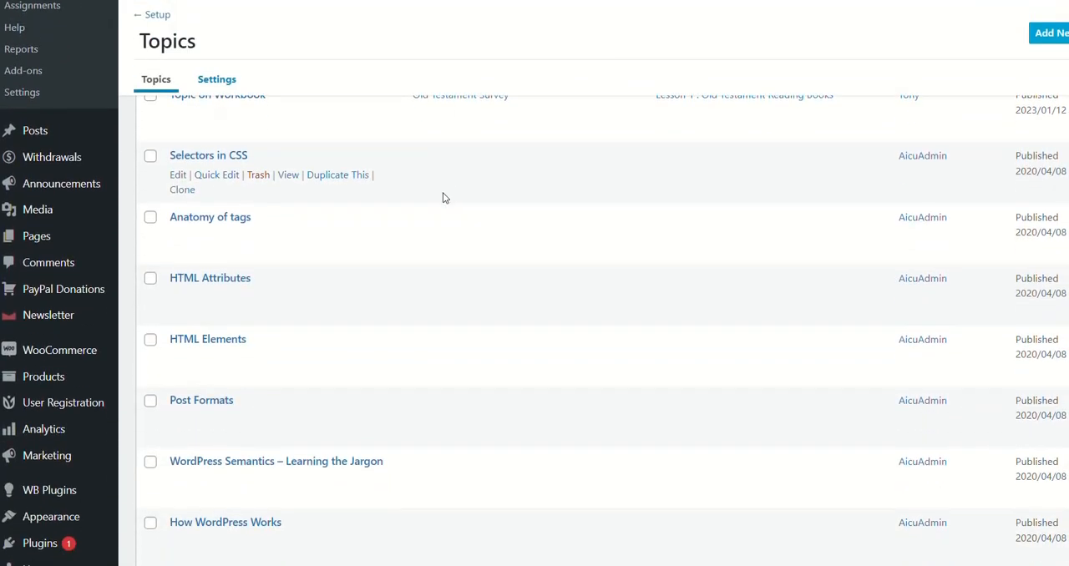
left_click(207, 219)
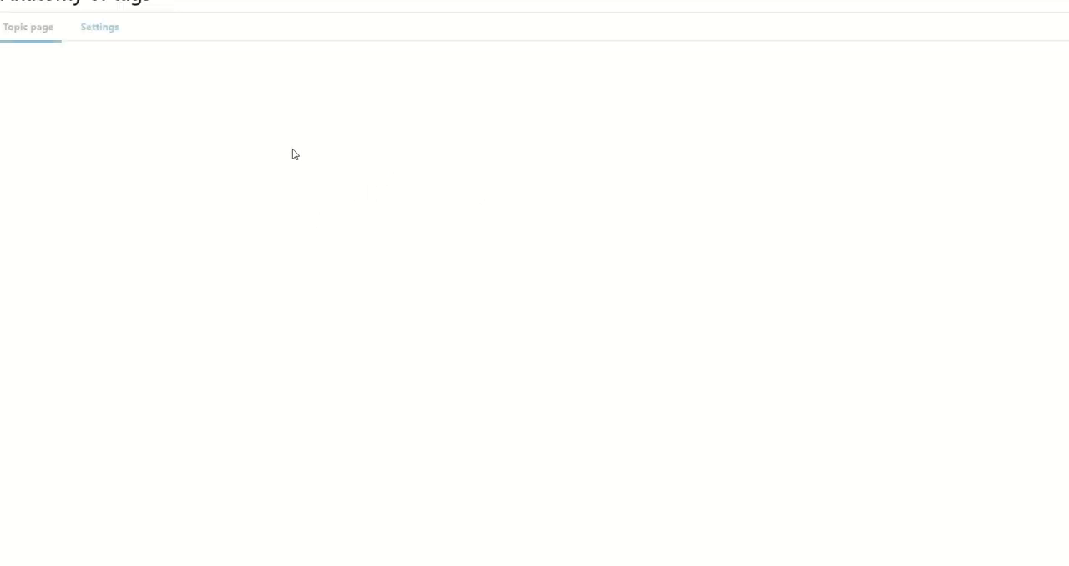
Step: Enable assignment uploads in the Anatomy of tags topic's settings, update the topic, and return to the topics list
left_click(100, 33)
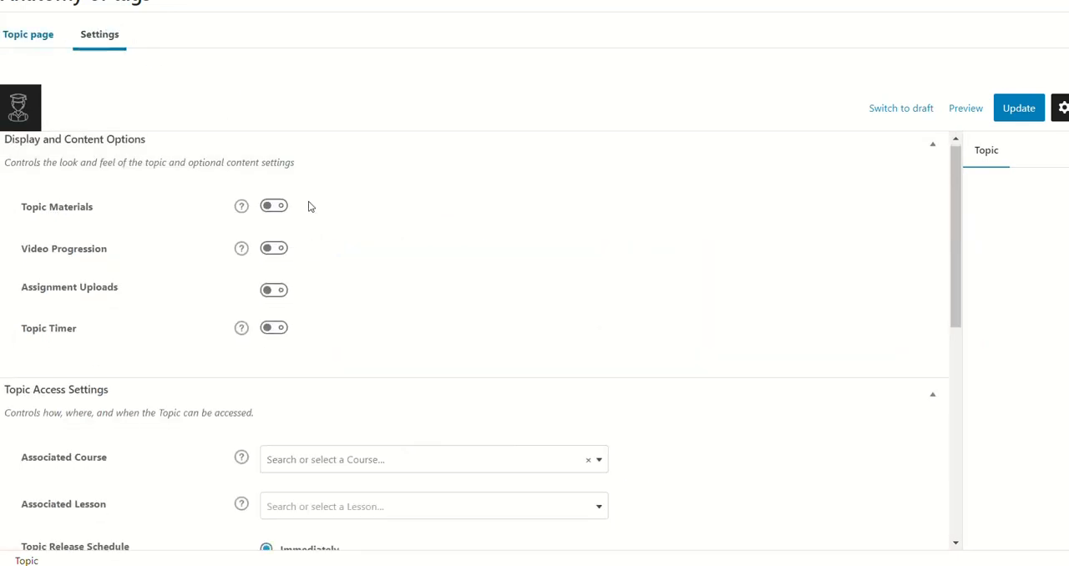
scroll(309, 207, "down", 1)
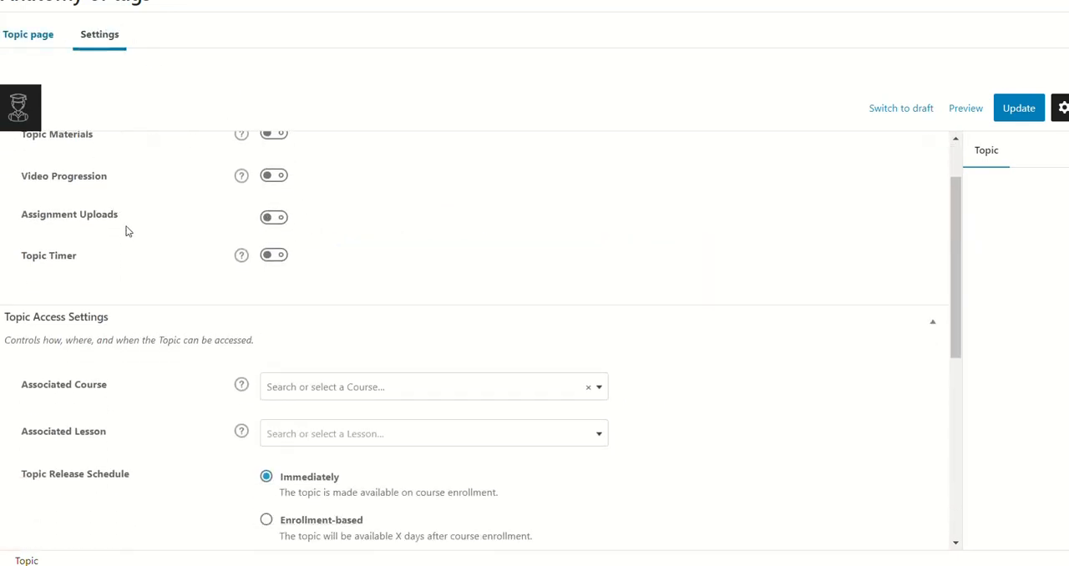
left_click(266, 217)
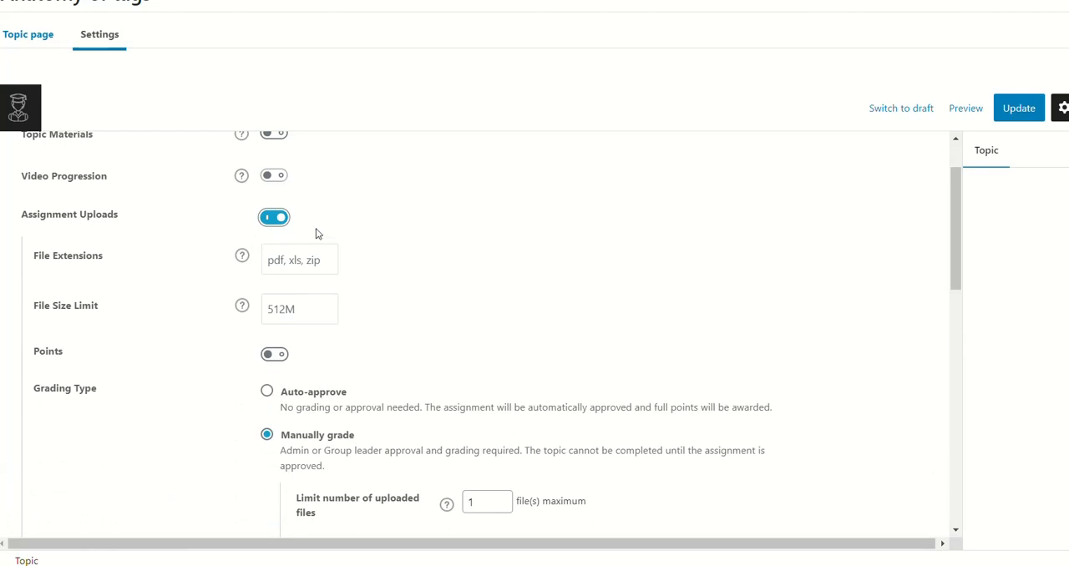
left_click(1024, 111)
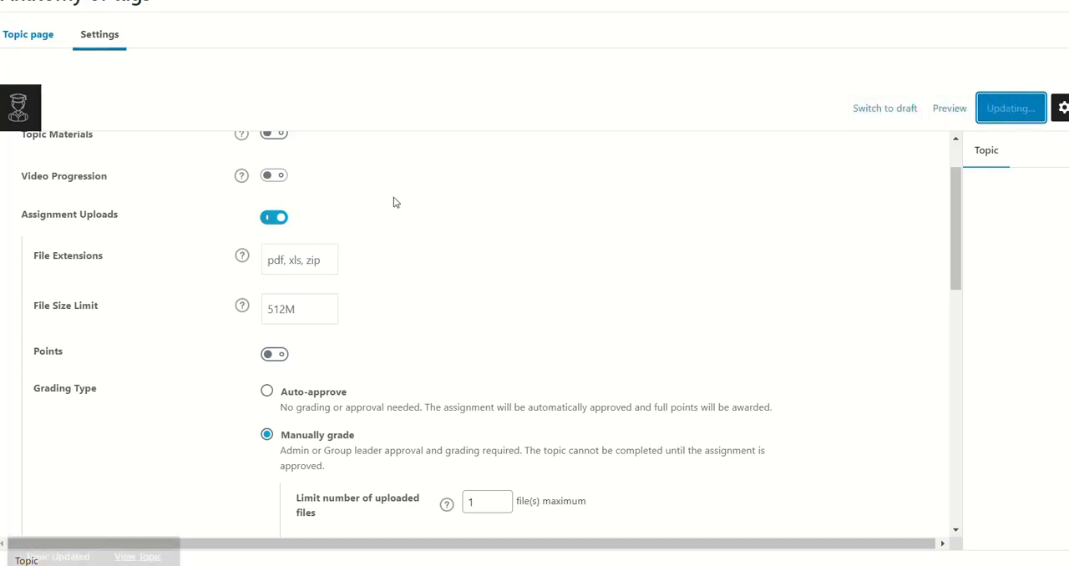
left_click(20, 108)
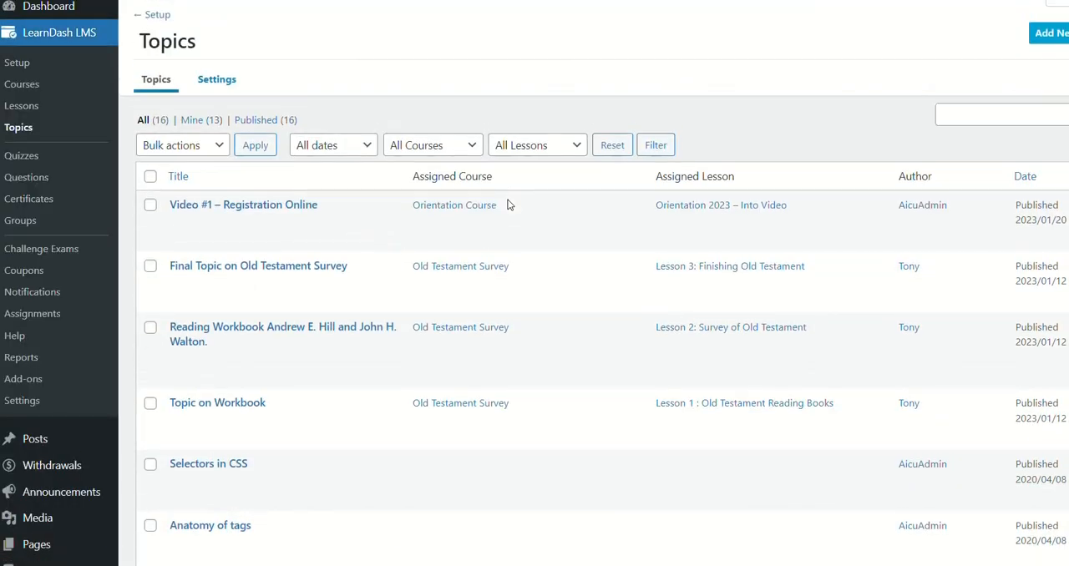
scroll(507, 205, "down", 2)
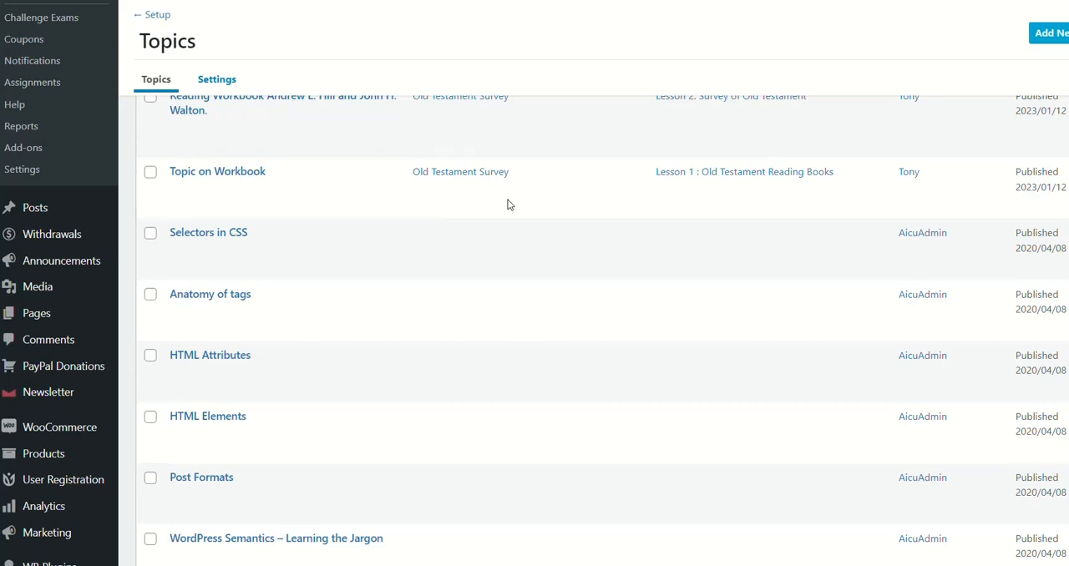